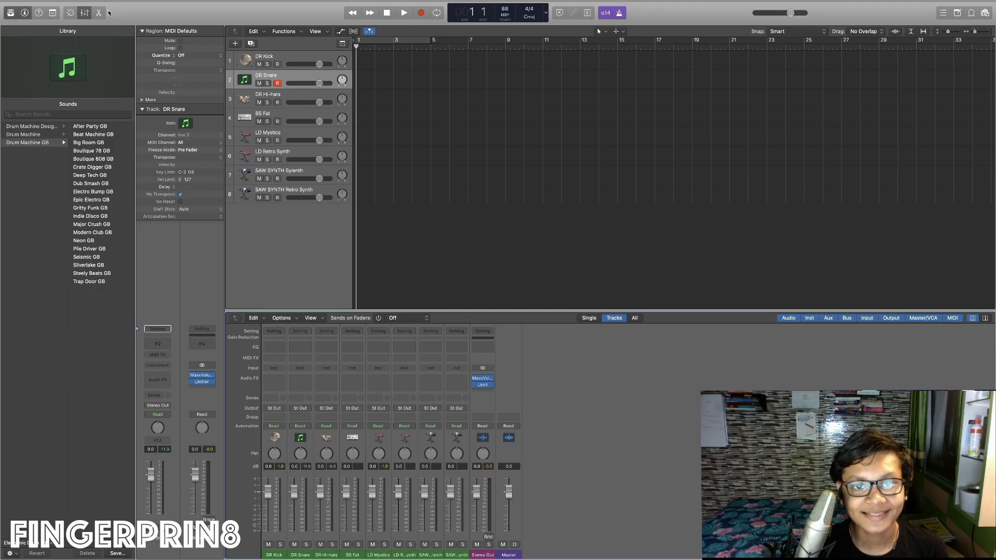
- Load the EXS24 sampler on the DR Kick track with the GarageBand instrument Basic House Drum Machine
click(295, 61)
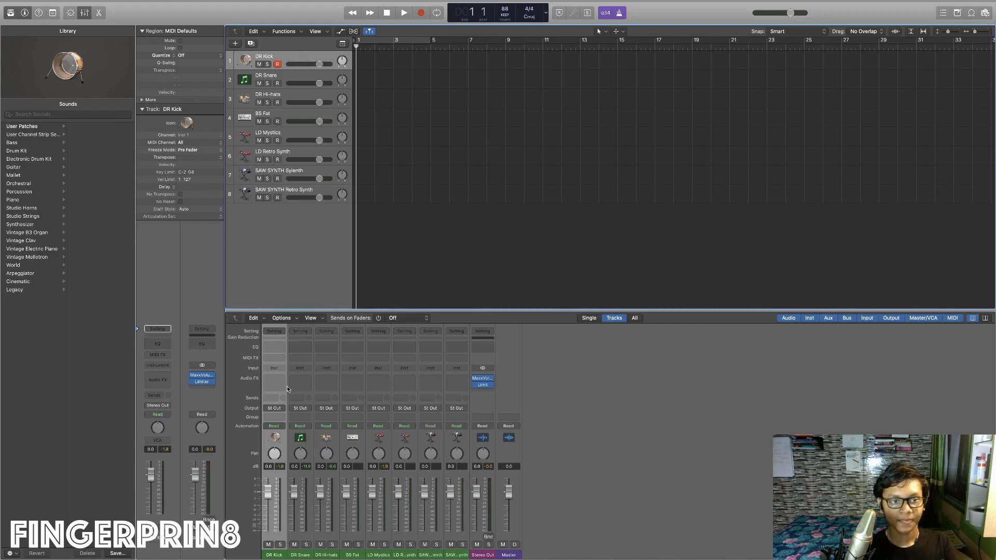
click(153, 369)
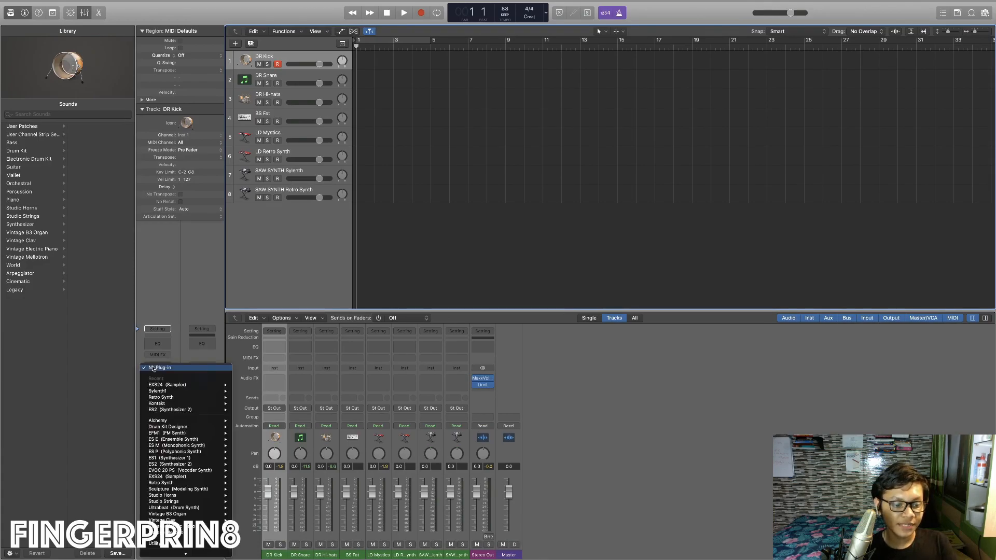
click(167, 386)
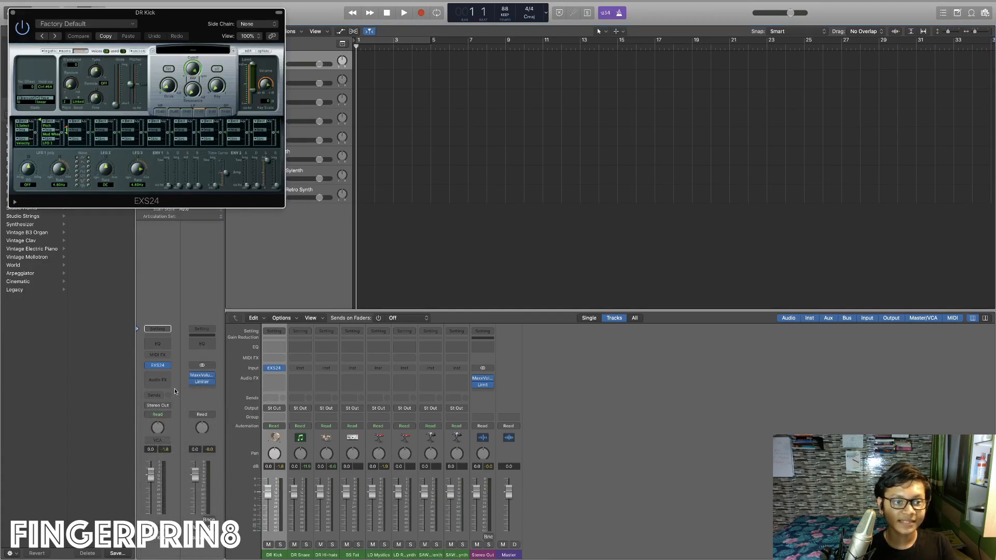
click(206, 50)
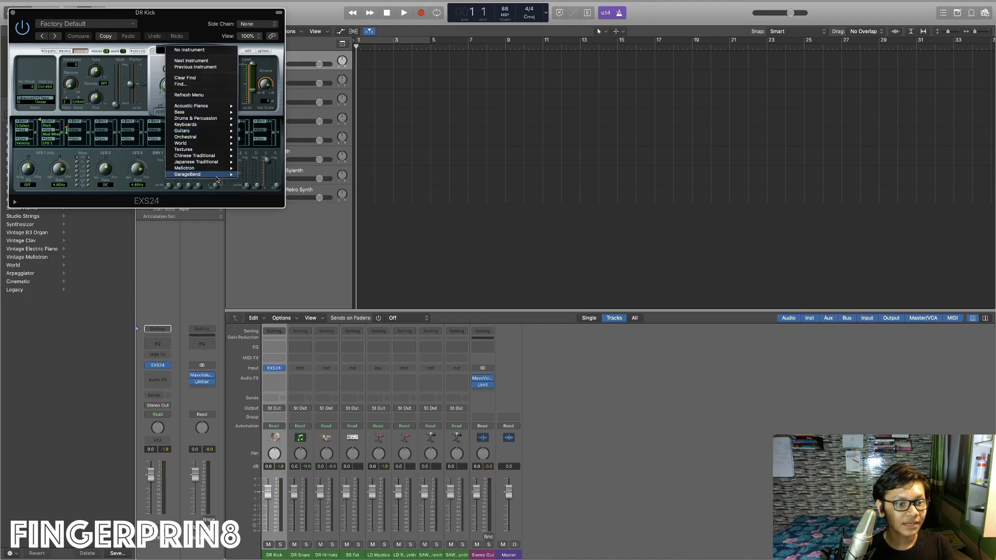
mouse_move(218, 174)
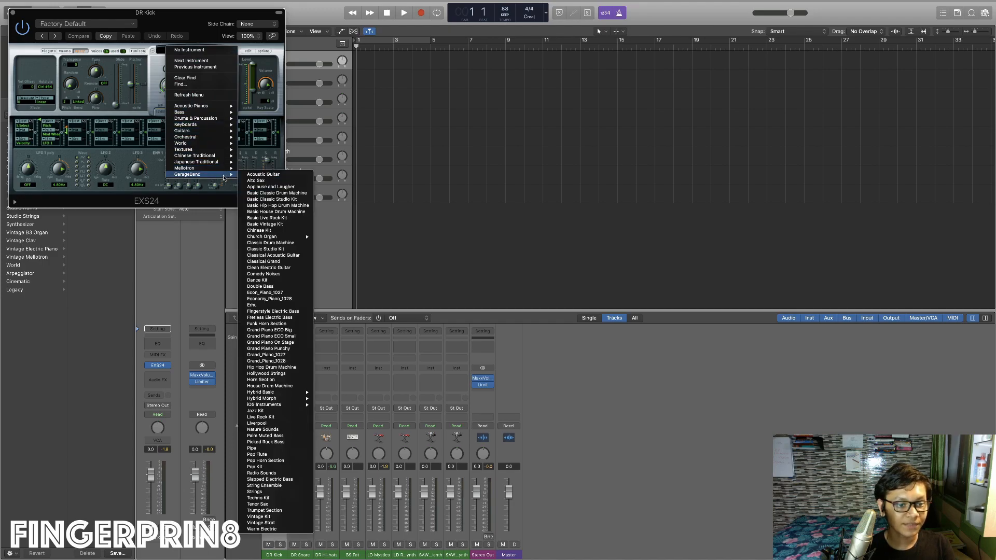
click(276, 211)
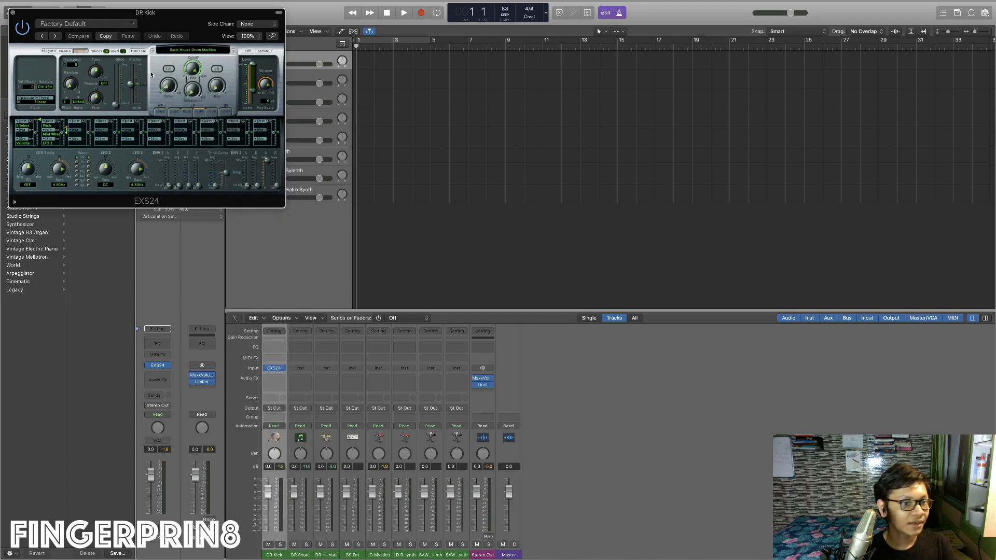
click(13, 13)
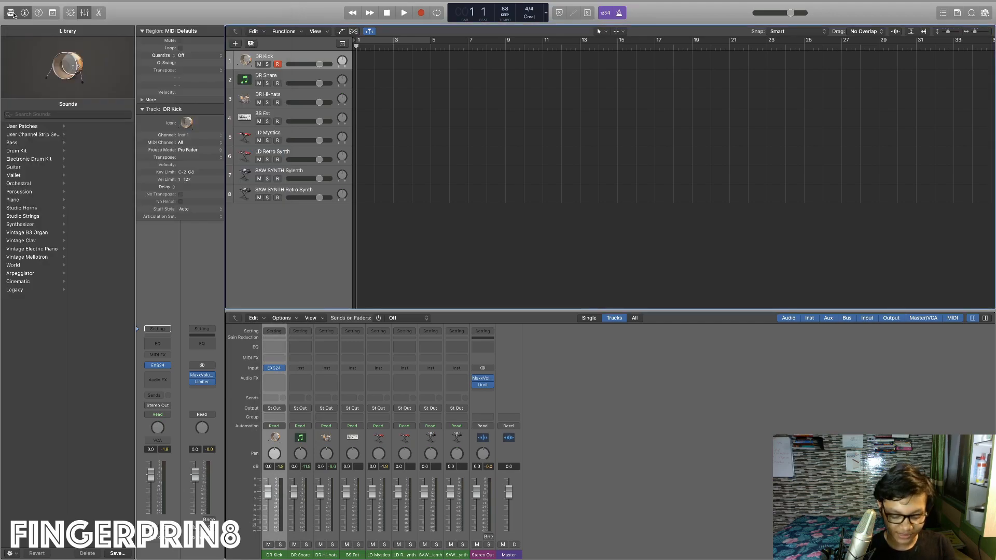
- Audition the DR Kick sound with Musical Typing
key(super+k)
key(a)
key(a)
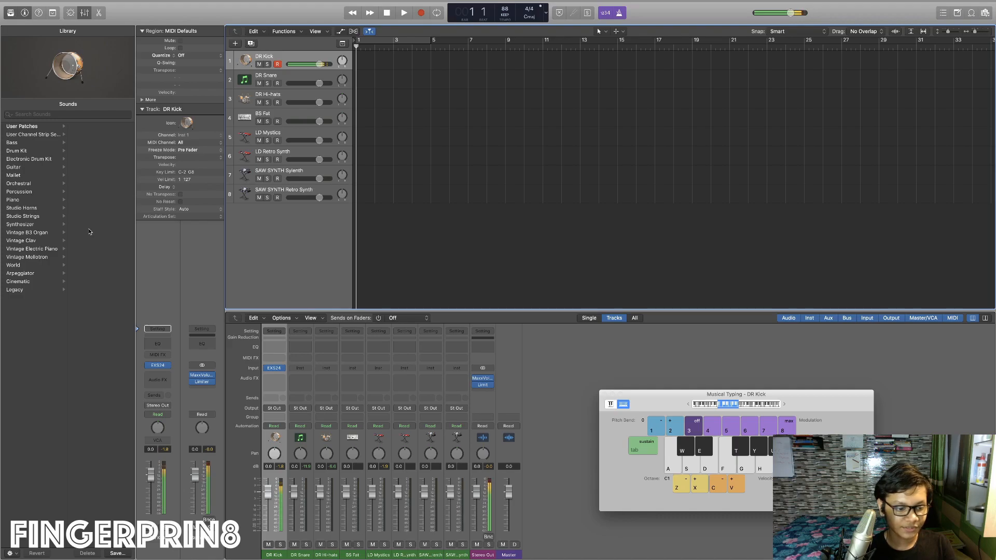
- Insert the RBass stereo effect on the DR Kick channel and adjust its intensity
click(166, 379)
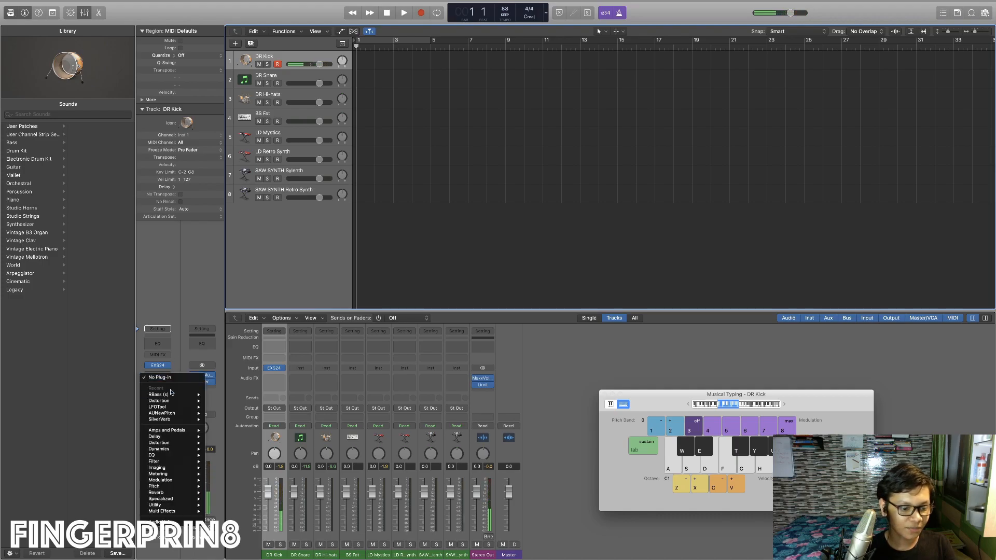
mouse_move(174, 395)
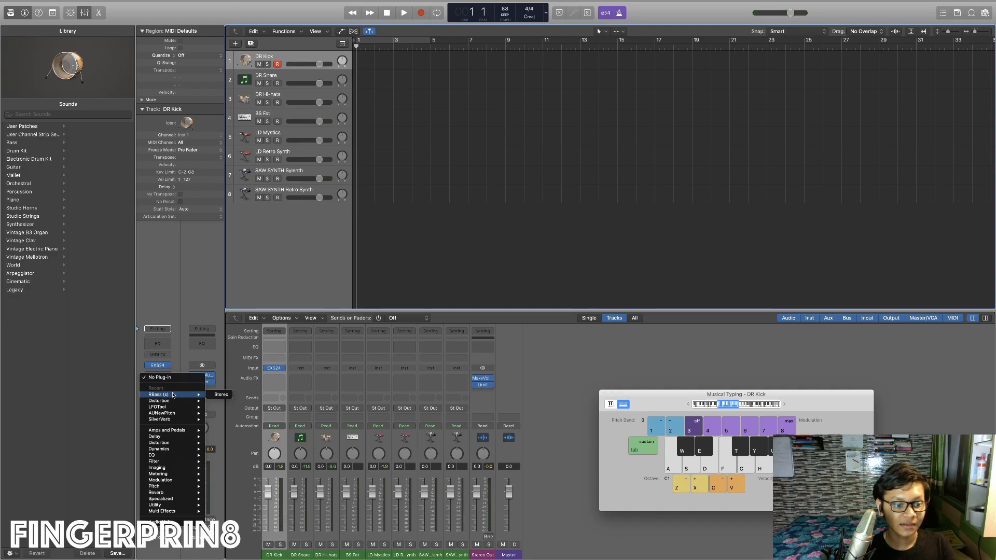
click(221, 394)
click(52, 121)
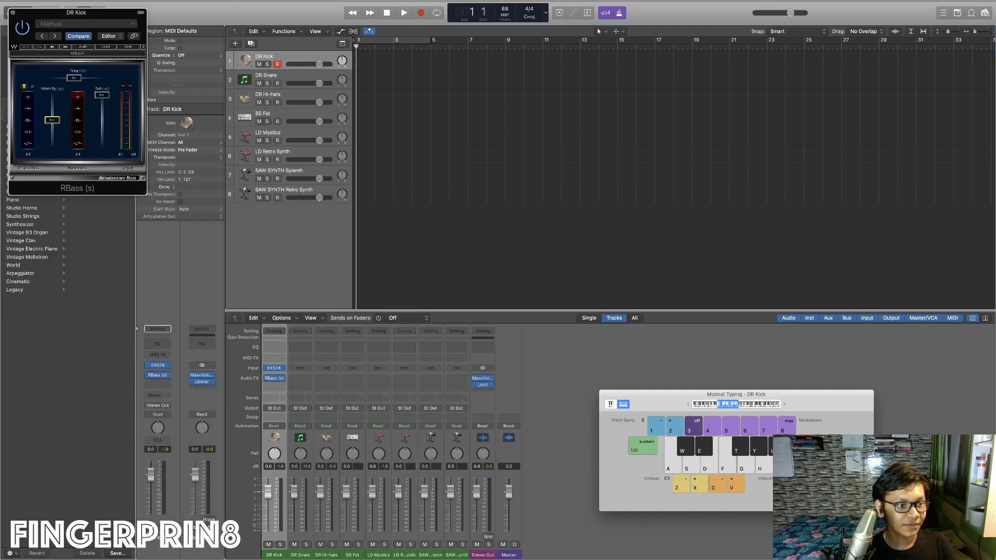
click(13, 12)
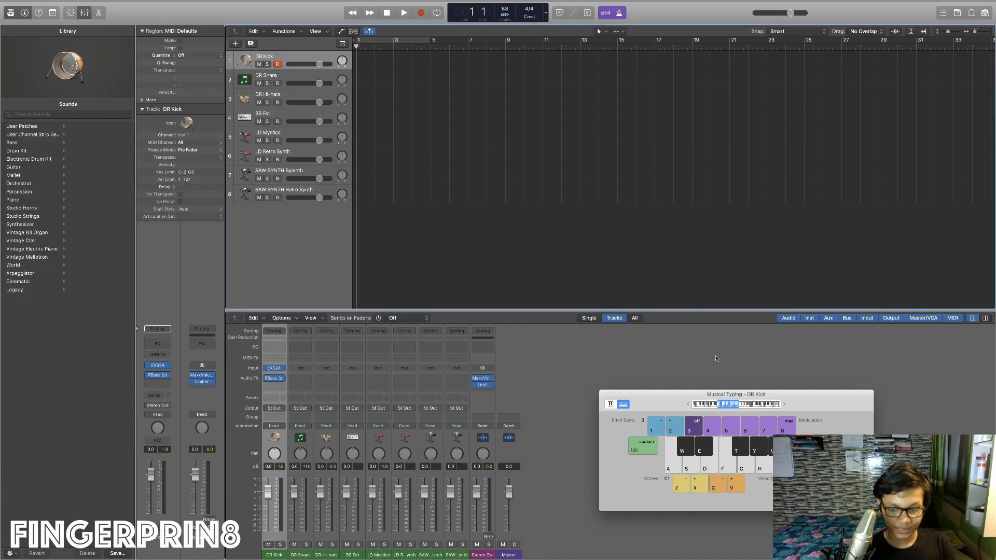
- Replace Musical Typing with an enlarged Piano Roll and place a short C1 note at the start of bar 1 on DR Kick
click(605, 395)
key(e)
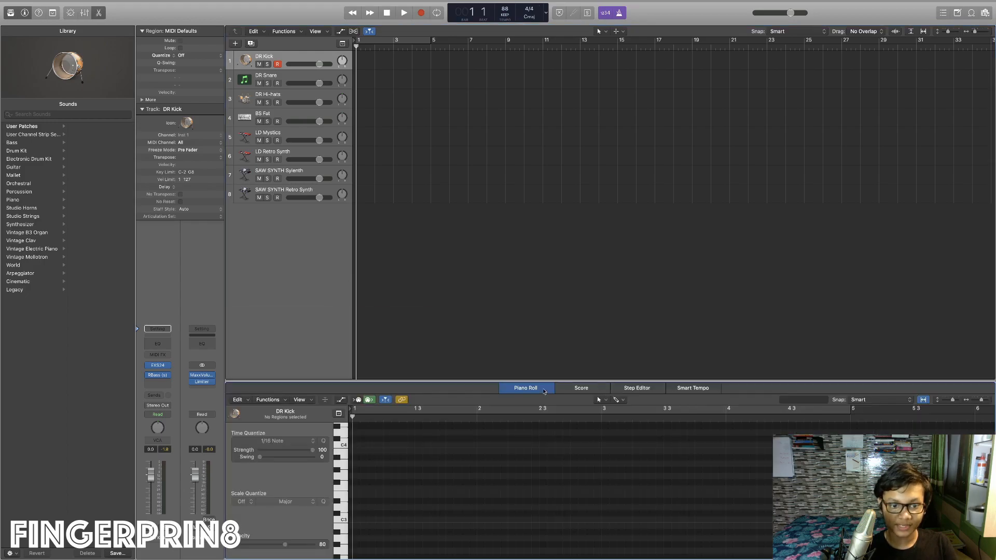
drag(423, 385, 423, 295)
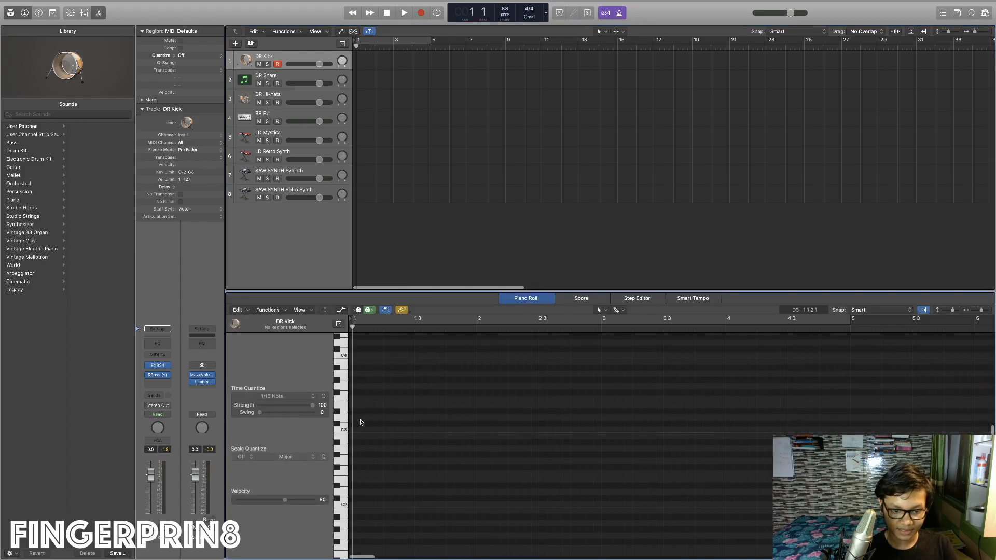
scroll(350, 506, down, 3)
click(346, 512)
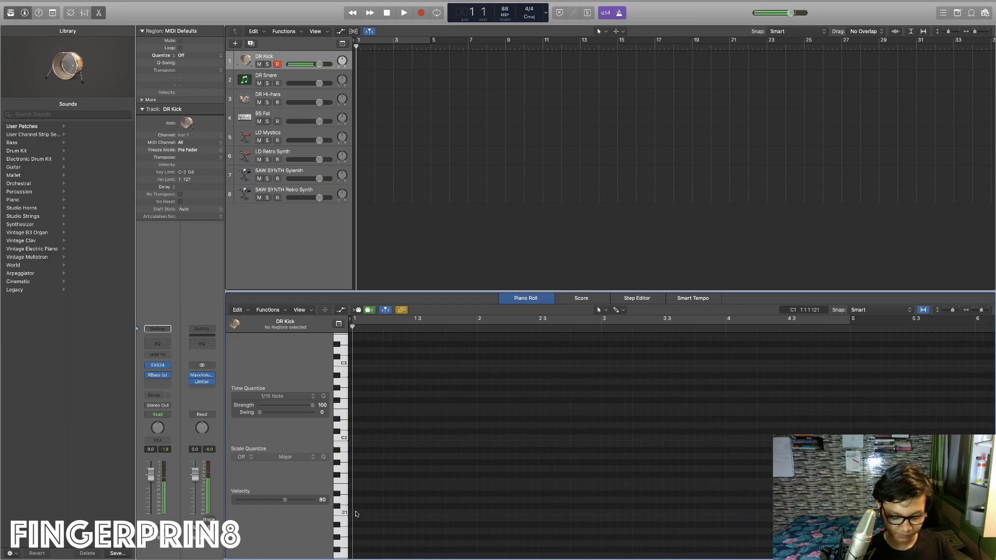
super+click(356, 514)
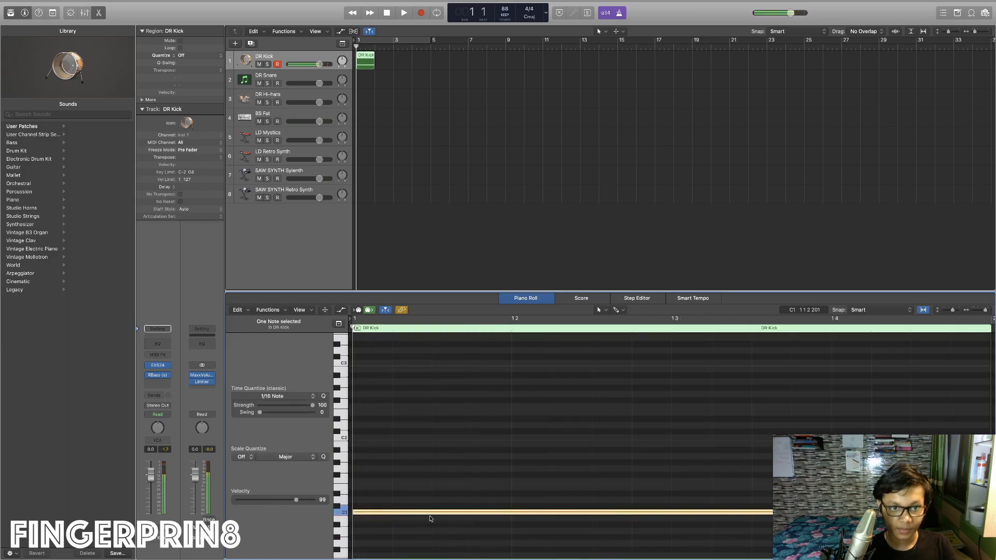
drag(776, 512, 382, 507)
- Add short C1 kick notes on beats 2, 3 and 4 of bar 1
drag(986, 310, 982, 310)
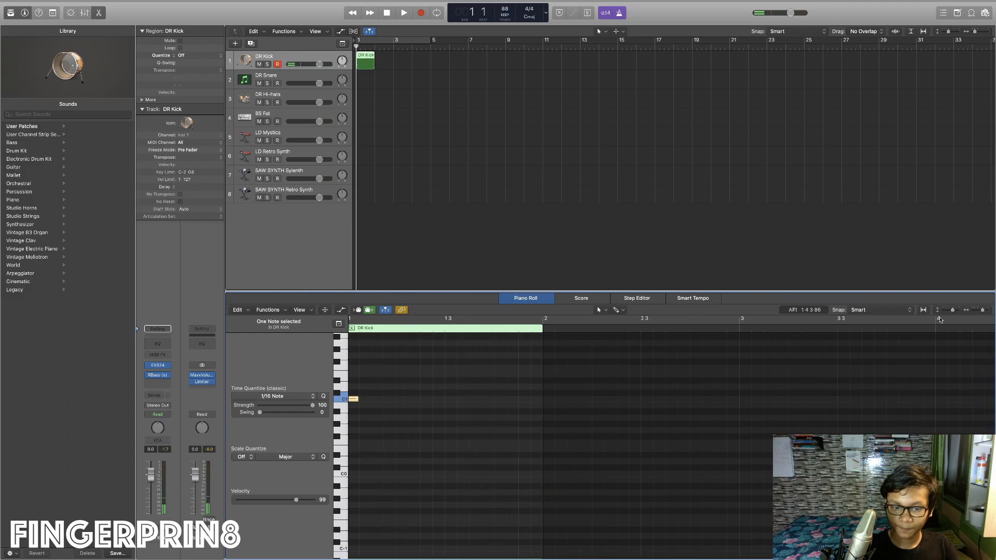
click(401, 399)
click(451, 399)
click(500, 399)
- Loop the DR Kick region up to bar 5 and audition it with the cycle range over bars 1 to 5 turned on
drag(378, 56, 432, 57)
click(402, 40)
key(space)
key(space)
- Load the After Party GB patch from Electronic Drum Kit, Drum Machine GB, on the DR Snare track
click(282, 77)
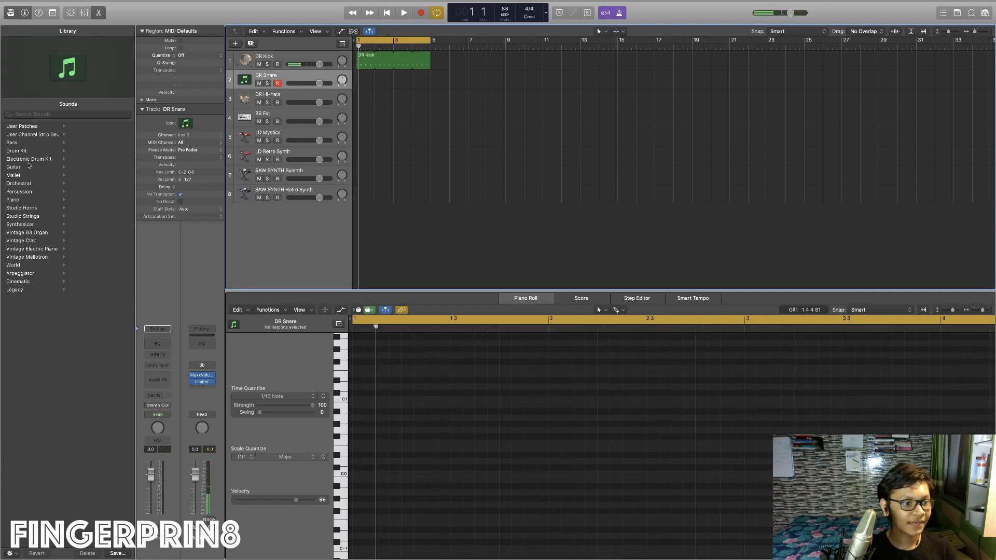
click(29, 160)
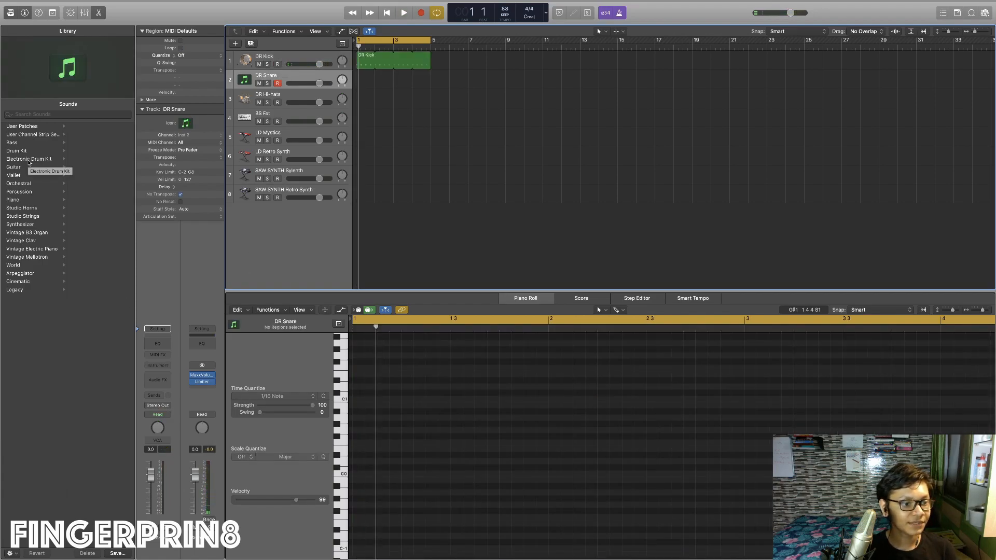
click(93, 143)
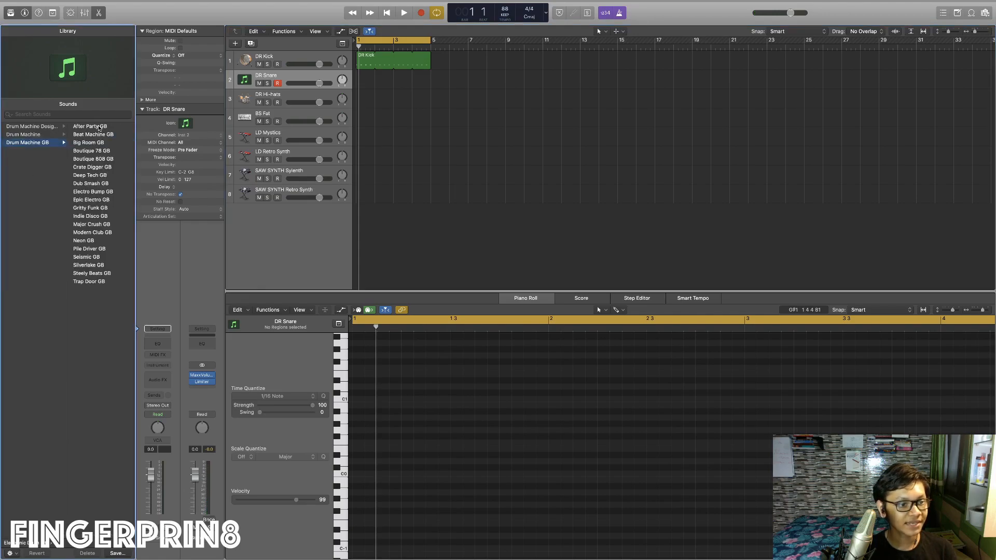
click(99, 128)
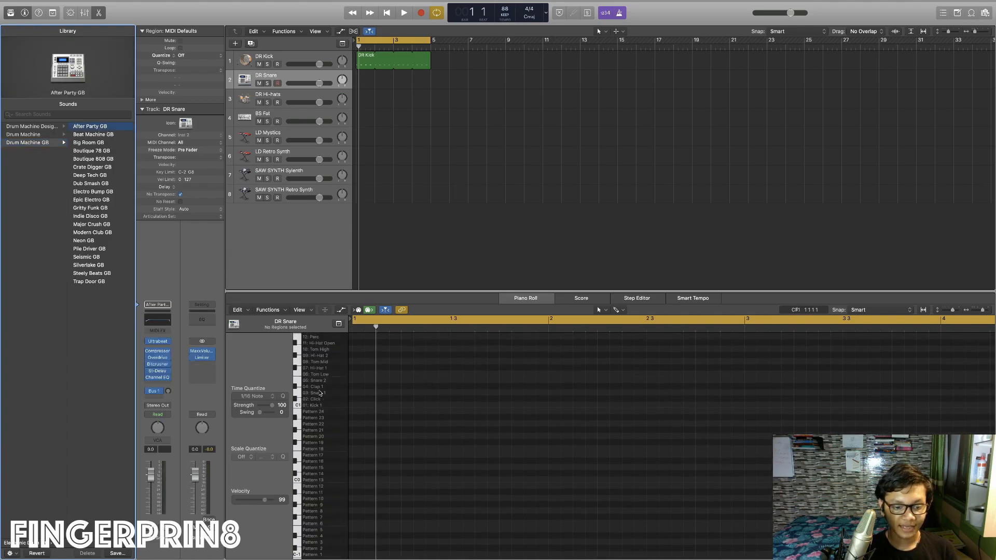
- Audition the clap and snare, place Snare 1 notes on beats 2 and 4 of bar 1, and loop the DR Snare region to bar 5
click(326, 386)
click(326, 394)
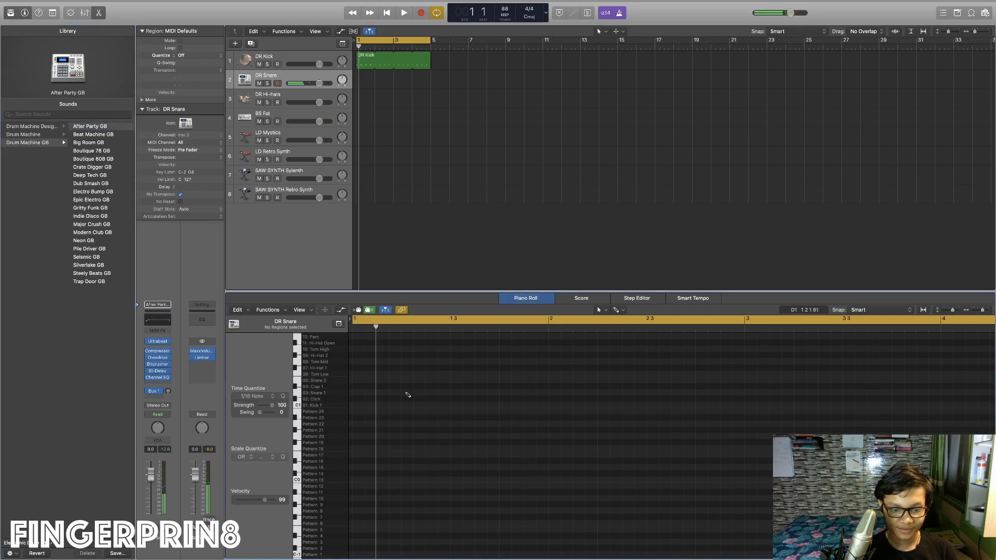
click(407, 392)
click(505, 392)
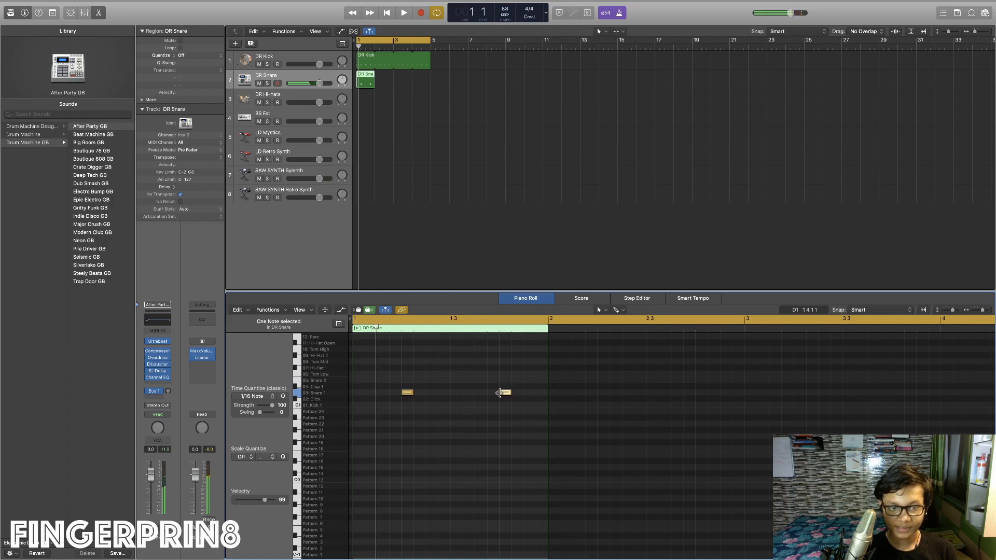
drag(373, 75, 430, 75)
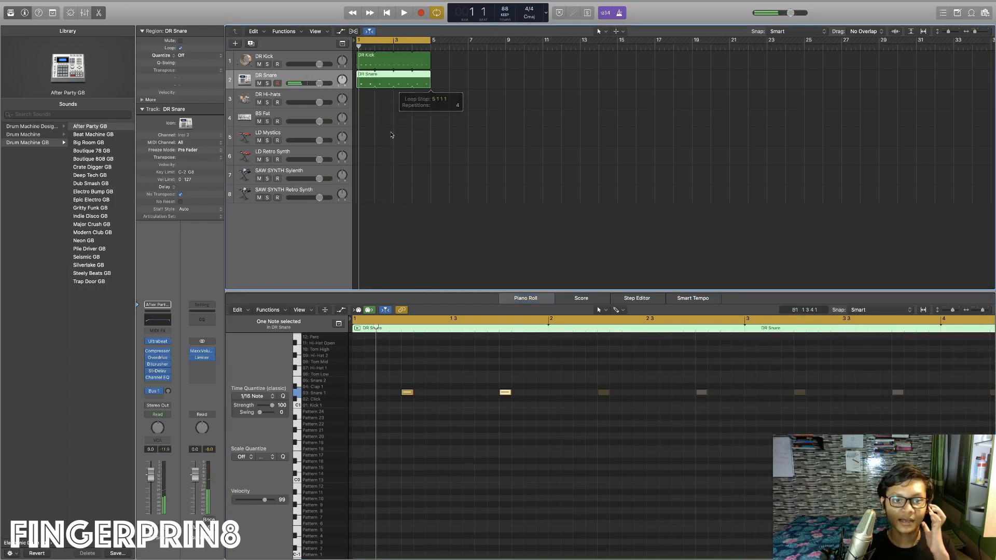
- Shape the DR Snare Channel EQ with a boost of about 7 dB near 180 Hz and a slight cut in the highs
click(155, 323)
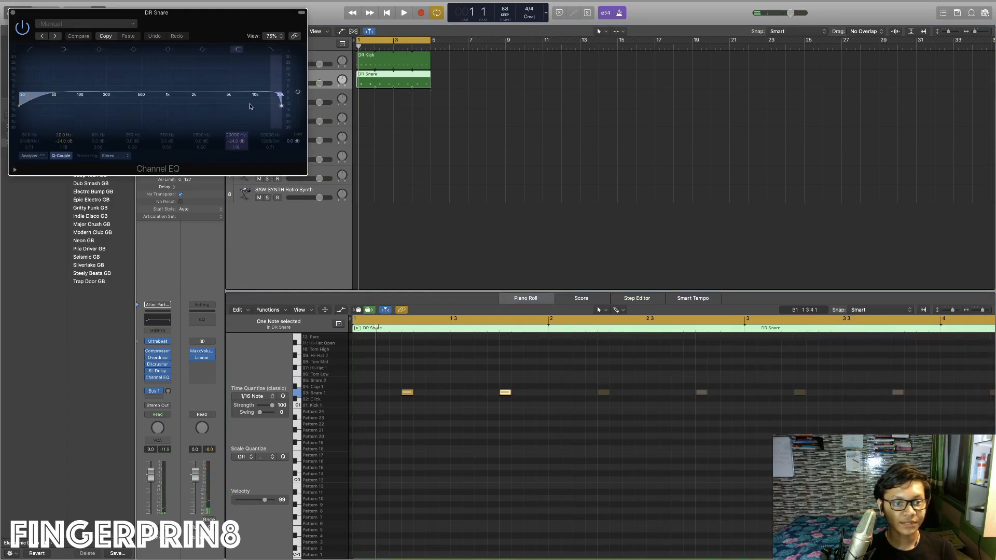
drag(99, 88, 128, 70)
drag(203, 92, 271, 89)
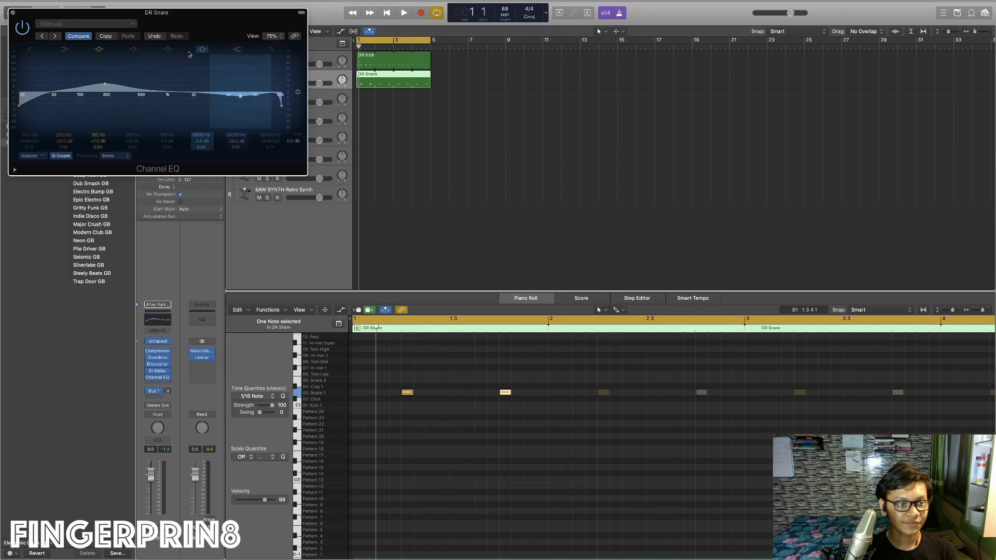
click(12, 11)
- Load the Retro Rock drum kit patch on the DR Hi-hats track
click(273, 94)
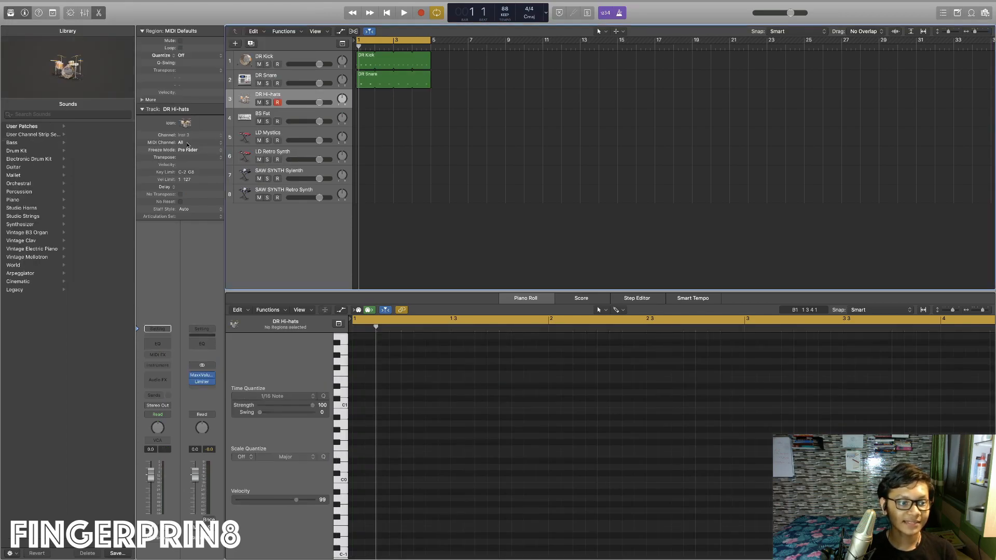
click(22, 151)
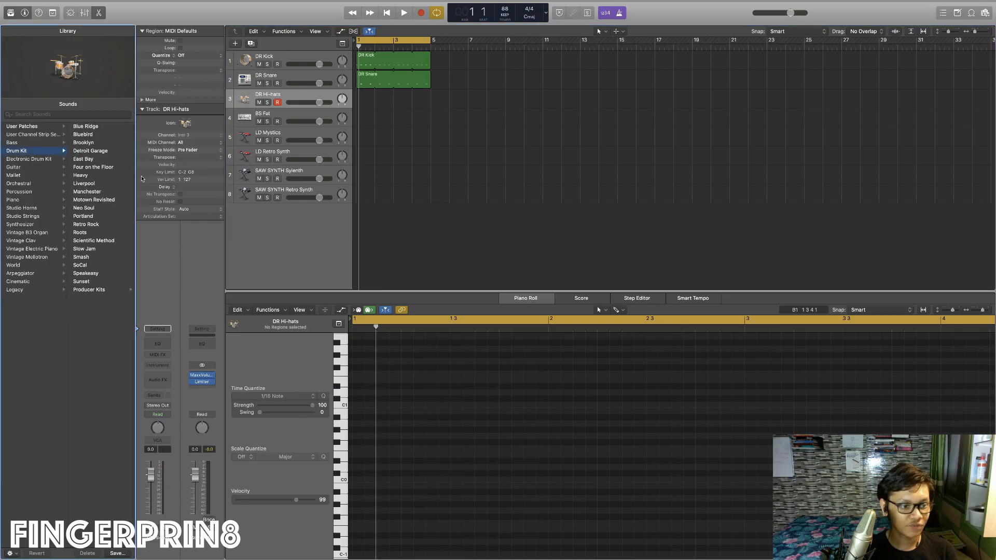
click(97, 224)
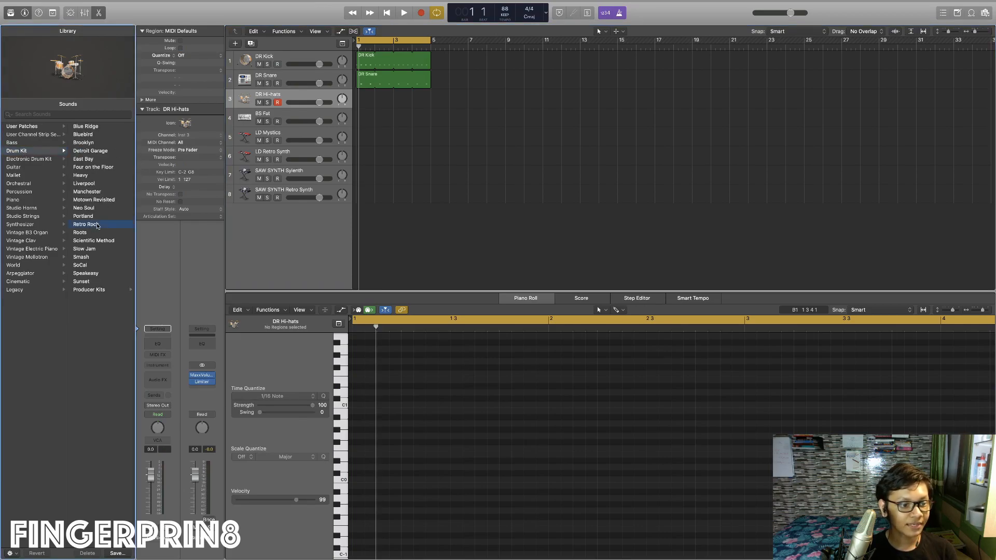
- Set the DR Hi-hats Channel EQ master gain to 0.0 dB and raise its high shelf to brighten the sound
click(162, 341)
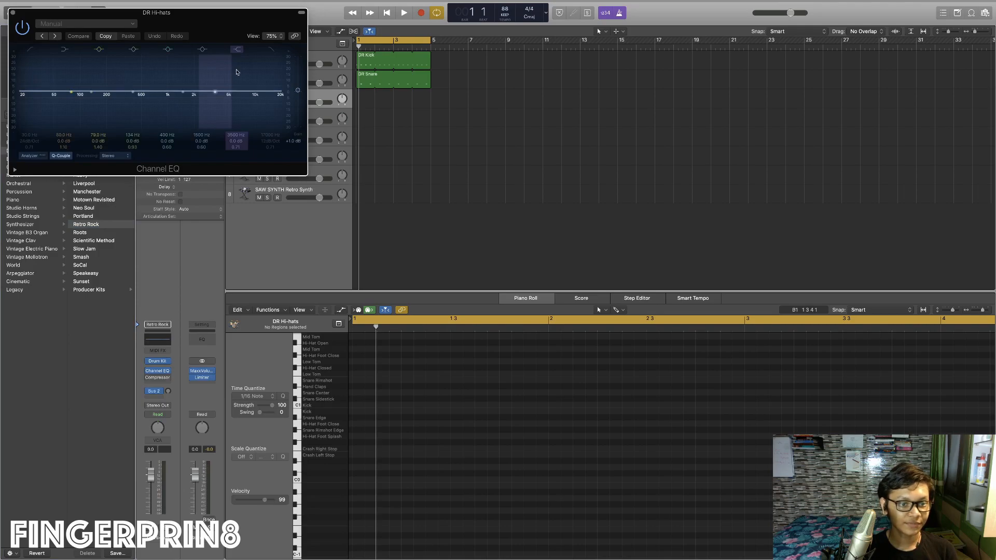
drag(298, 90, 299, 94)
drag(216, 93, 231, 81)
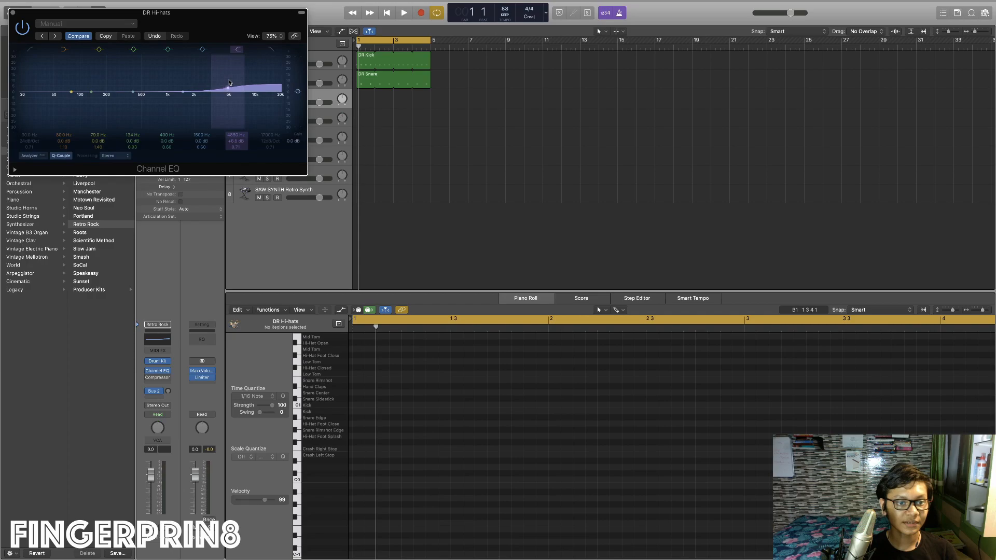
click(14, 13)
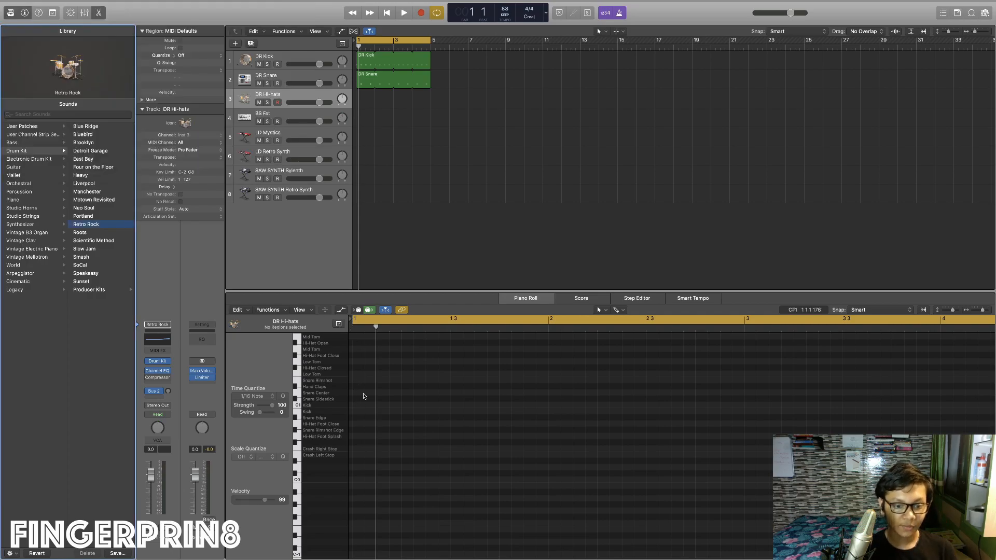
- Place a Hi-Hat Closed note on the third sixteenth and a Hi-Hat Foot Close note on the fourth sixteenth of beat 1
scroll(376, 364, up, 3)
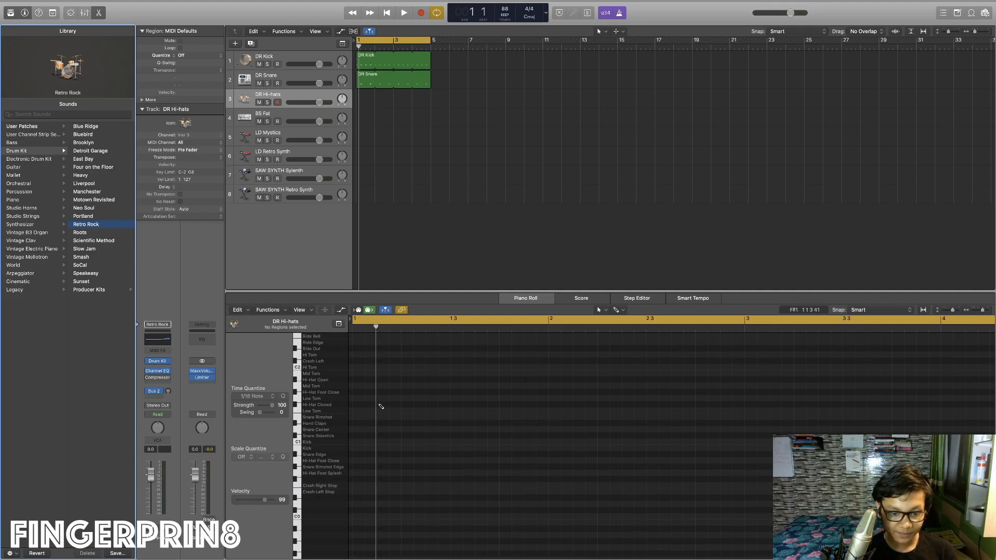
super+click(383, 405)
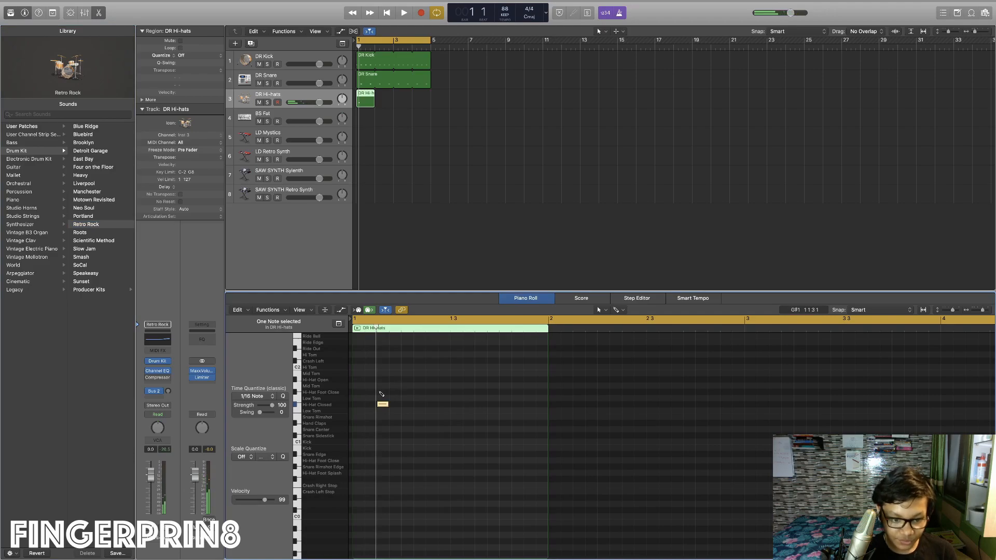
super+click(395, 392)
- Repeat the two hi-hat notes three times across bar 1 and loop the DR Hi-hats region to bar 5 for playback
drag(377, 379, 415, 417)
key(super+r)
key(super+r)
key(super+r)
drag(373, 92, 430, 93)
key(space)
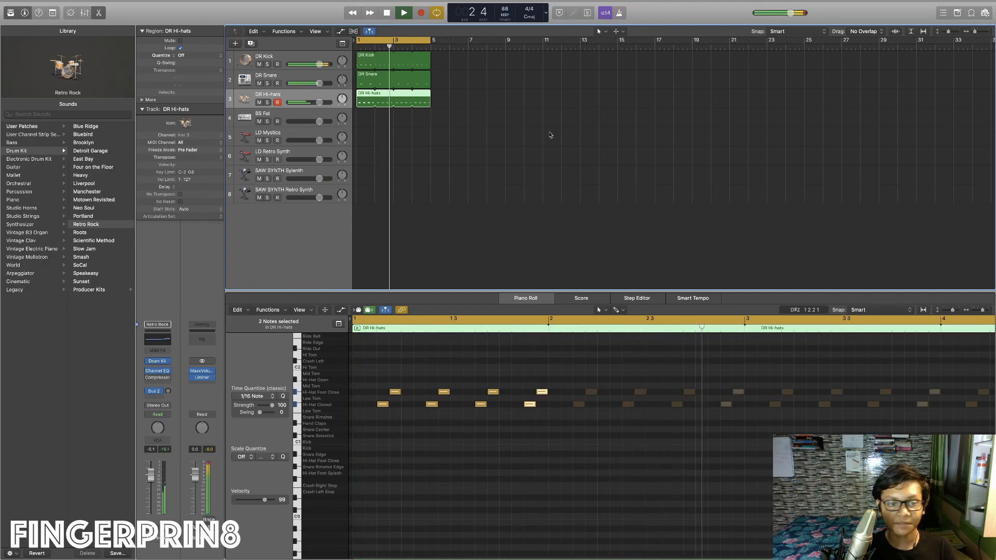
- Stop playback, shift the kick, snare and hi-hat regions one bar later to start at bar 2, and park the playhead at bar 2
key(space)
drag(414, 145, 384, 42)
click(523, 319)
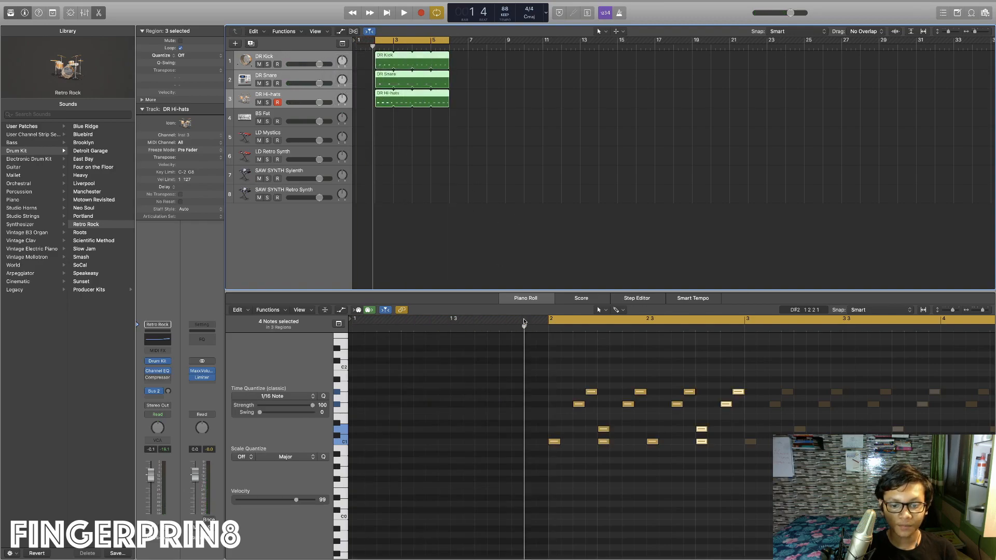
click(544, 326)
click(383, 472)
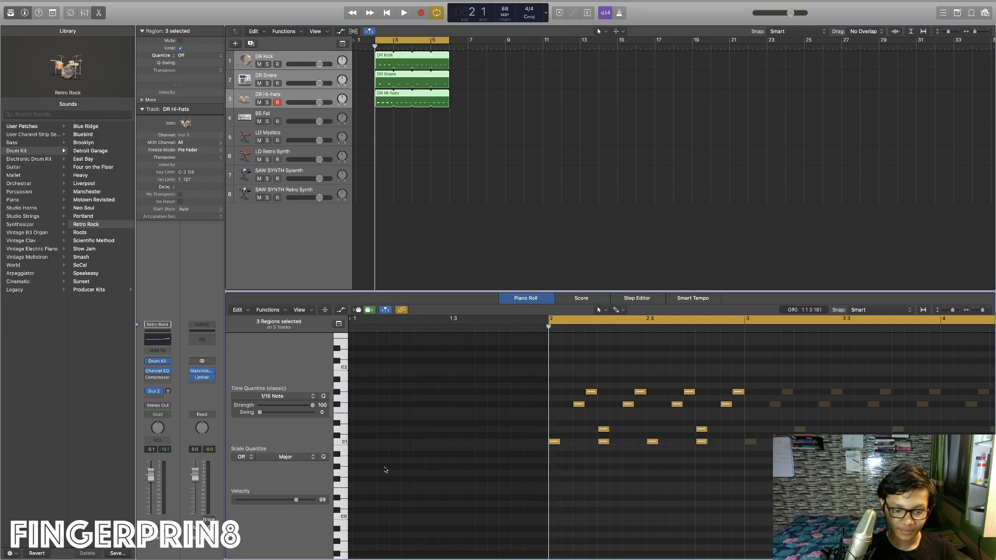
- Add a fill on the DR Hi-hats track across beat 4 of bar 1: Snare Center, Hi Tom, Mid Tom and Low Tom sixteenth notes
click(323, 97)
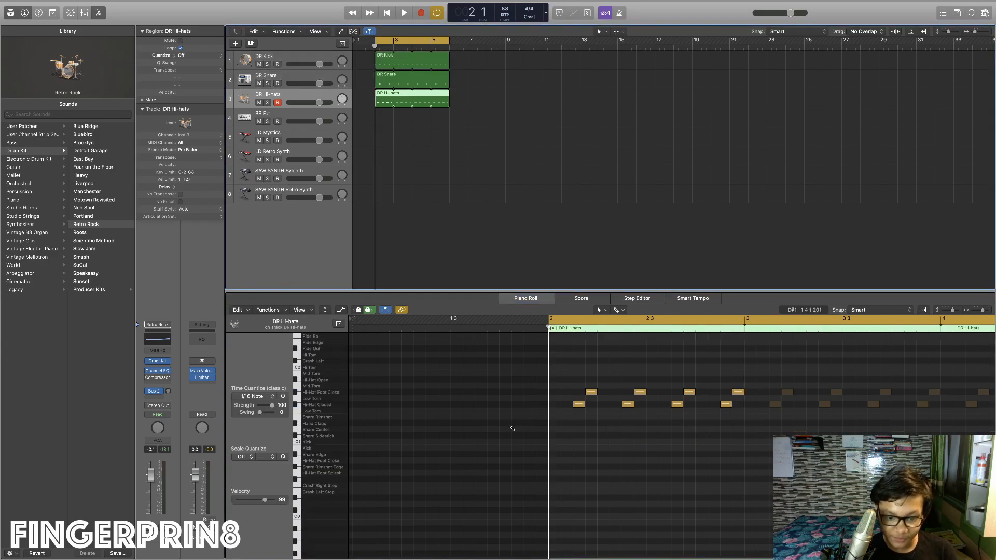
click(504, 430)
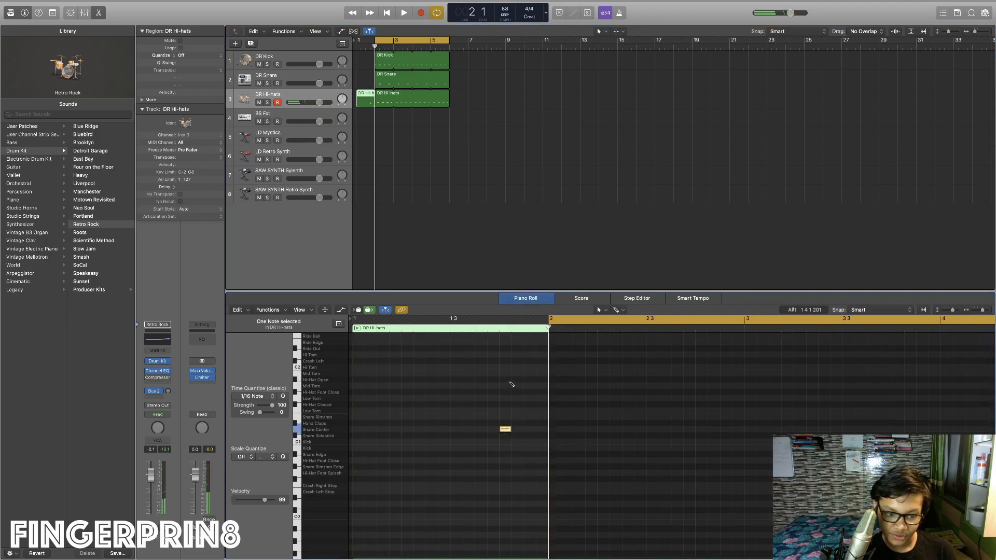
click(517, 367)
click(530, 373)
click(542, 399)
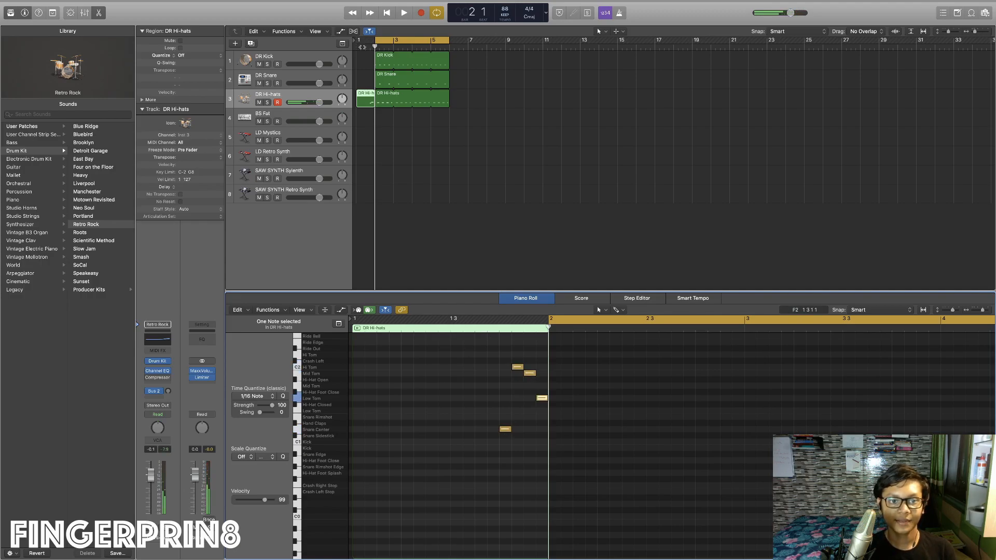
- Play the bar 1 fill into the drum beat with cycling off, then restore the cycle and stop playback
key(c)
key(space)
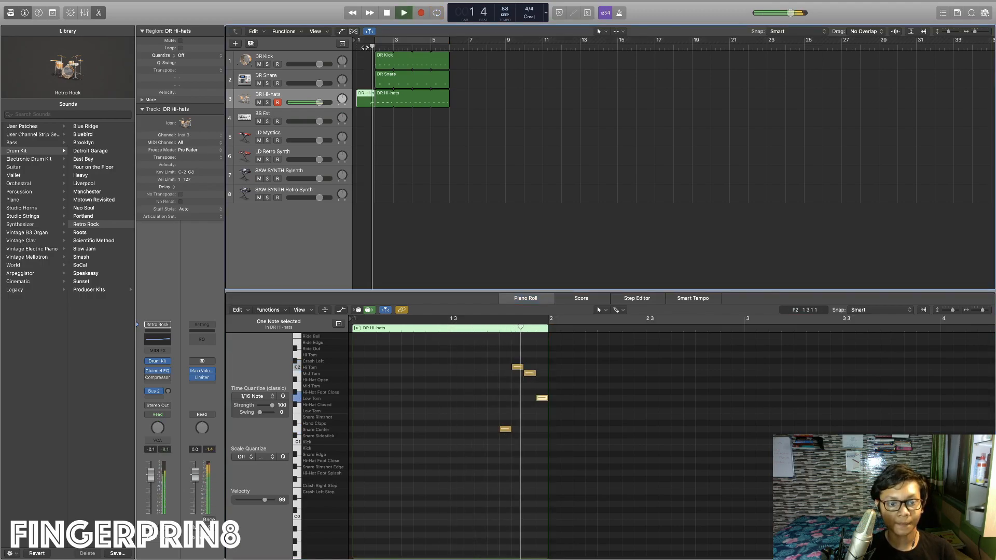
key(c)
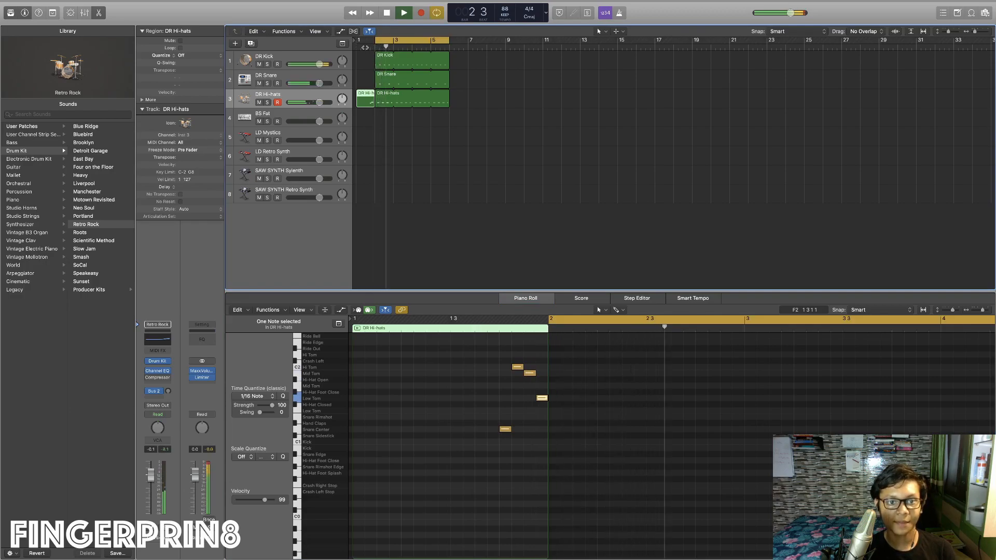
key(space)
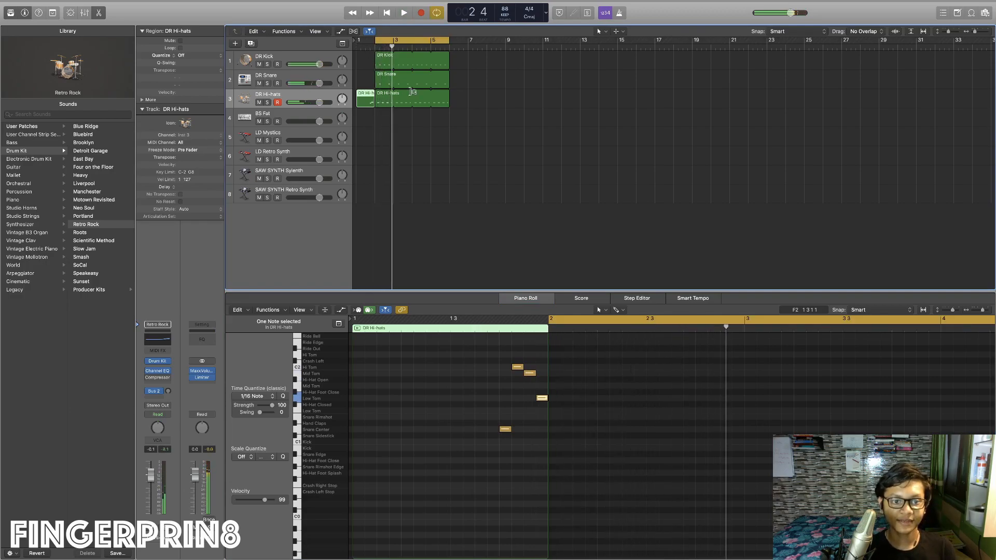
- Add a stereo Retro Synth to the BS Fat track and load its Hyper Lead preset
click(387, 121)
key(super+k)
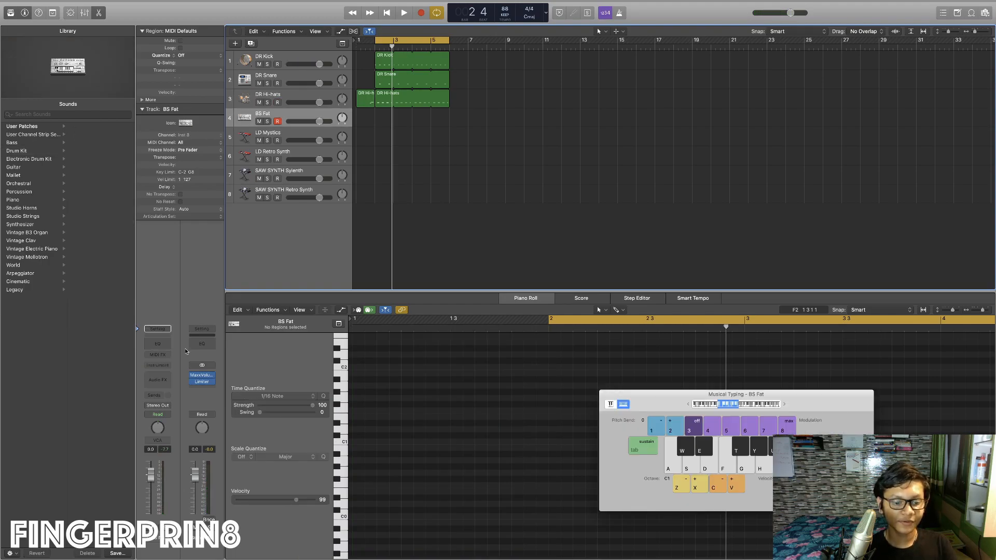
click(158, 366)
mouse_move(184, 385)
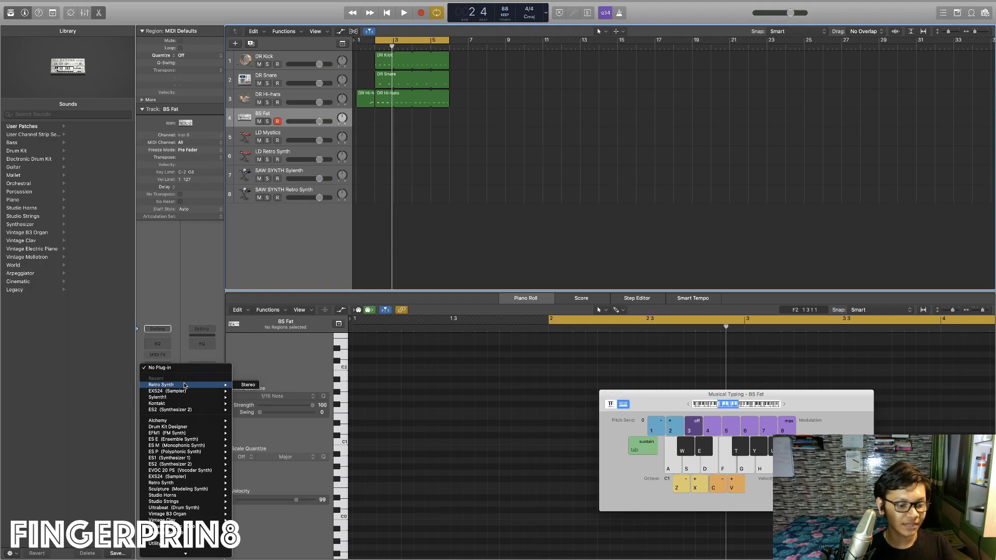
click(184, 385)
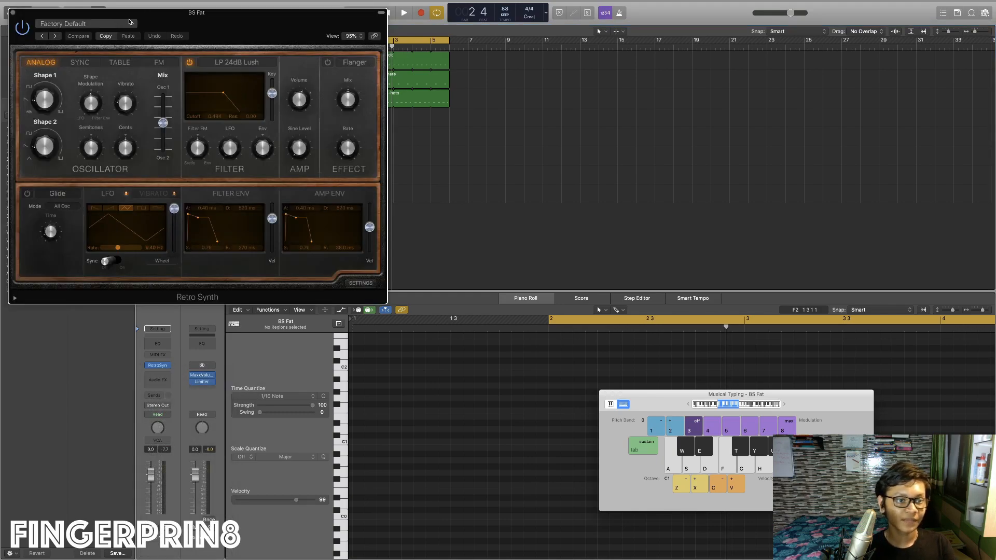
click(106, 26)
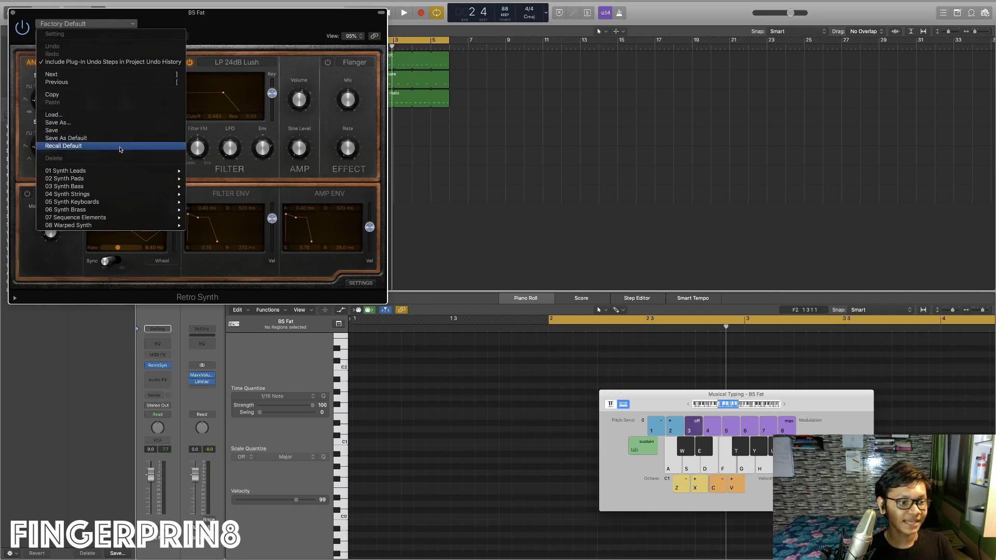
mouse_move(117, 170)
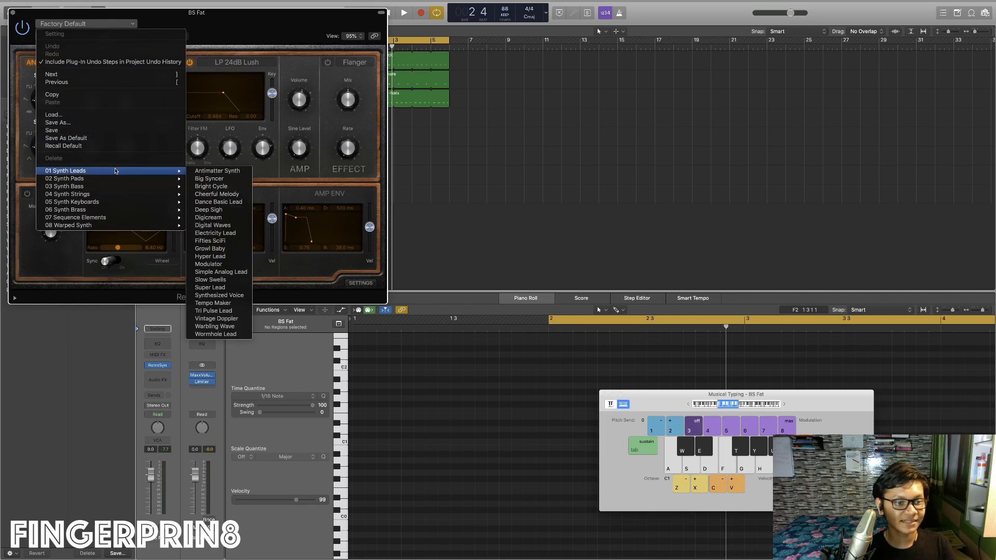
click(210, 257)
- Fine-tune the attack of Retro Synth's filter and amp envelopes on BS Fat while auditioning a low note
drag(190, 218, 191, 218)
drag(286, 215, 289, 215)
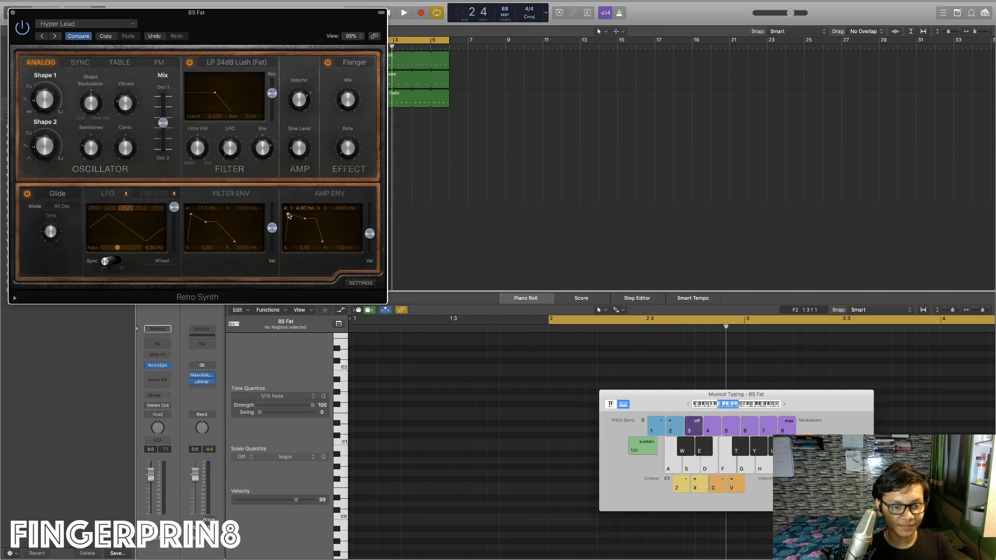
key(a)
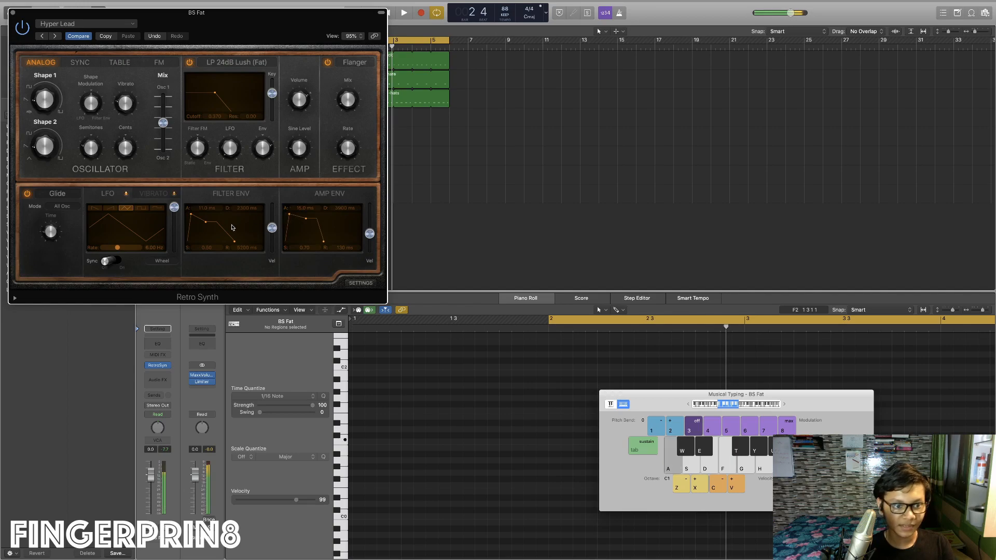
key(a)
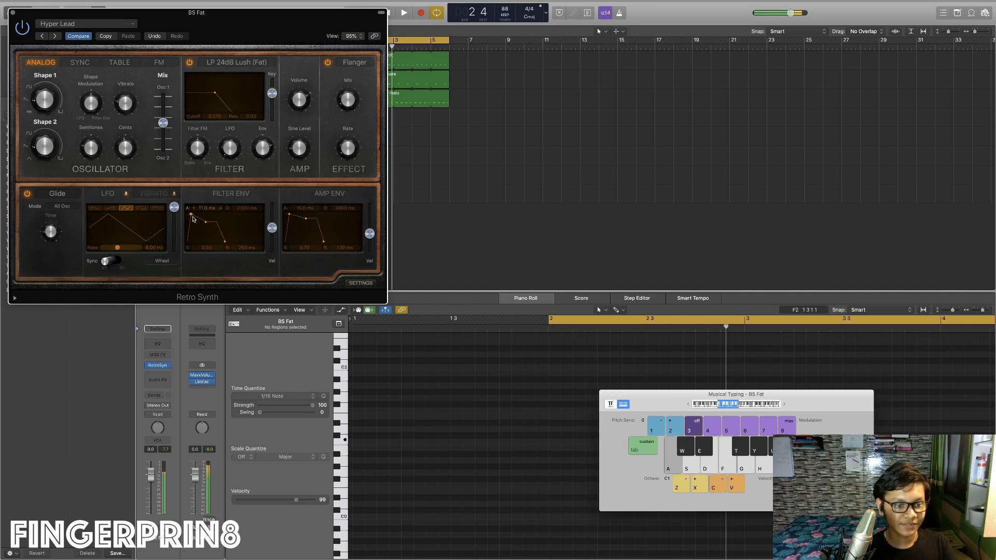
drag(290, 216, 289, 216)
key(a)
key(a)
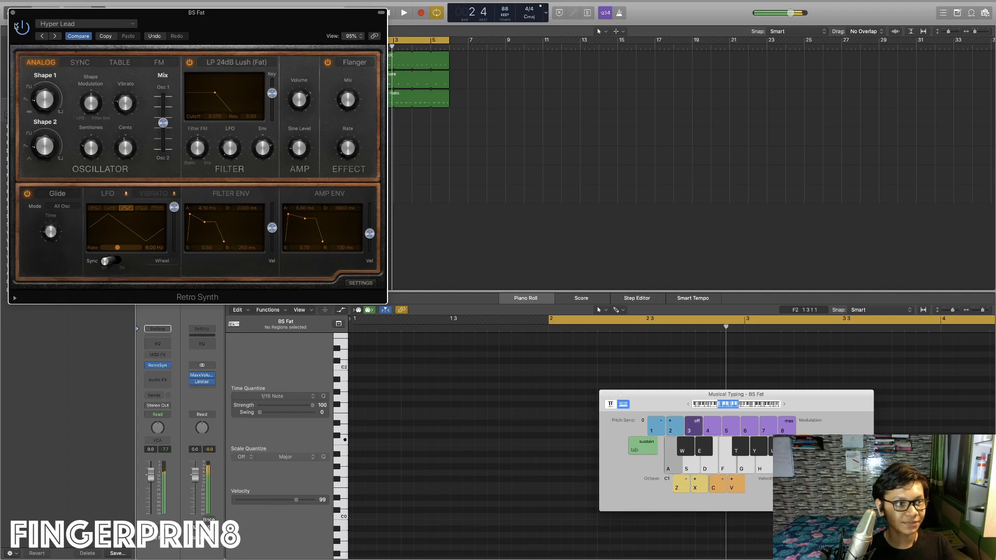
- Close Retro Synth and insert the RBass effect on the BS Fat track
click(13, 13)
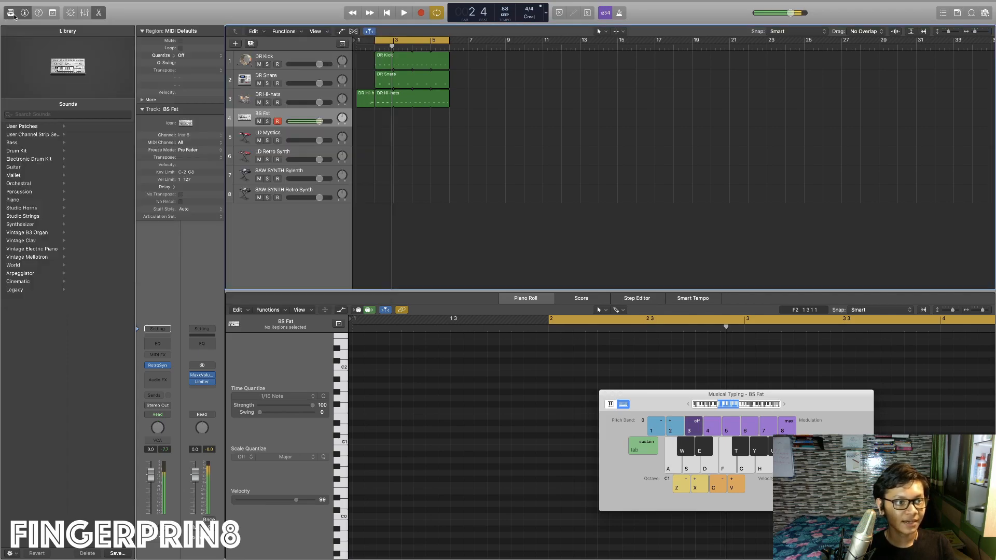
click(170, 379)
mouse_move(171, 395)
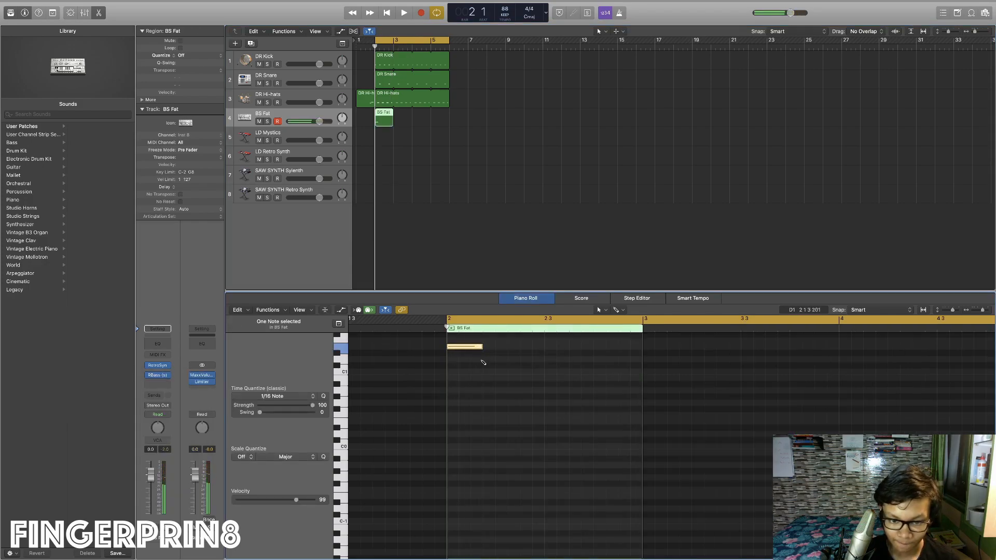
- Write the BS Fat bassline in bar 2 using short and long E1, D1 and G1 notes
click(484, 359)
click(510, 359)
drag(518, 359, 529, 360)
scroll(534, 387, up, 5)
click(536, 402)
drag(555, 402, 654, 423)
click(587, 404)
click(610, 403)
- Continue the BS Fat bassline through bar 3 with three C1 notes followed by three D1 notes
scroll(602, 395, right, 7)
scroll(602, 394, down, 3)
click(574, 424)
click(611, 423)
click(635, 423)
drag(661, 411, 684, 409)
- Loop the BS Fat region to bar 6 and play it together with the drums
drag(412, 110, 449, 116)
key(space)
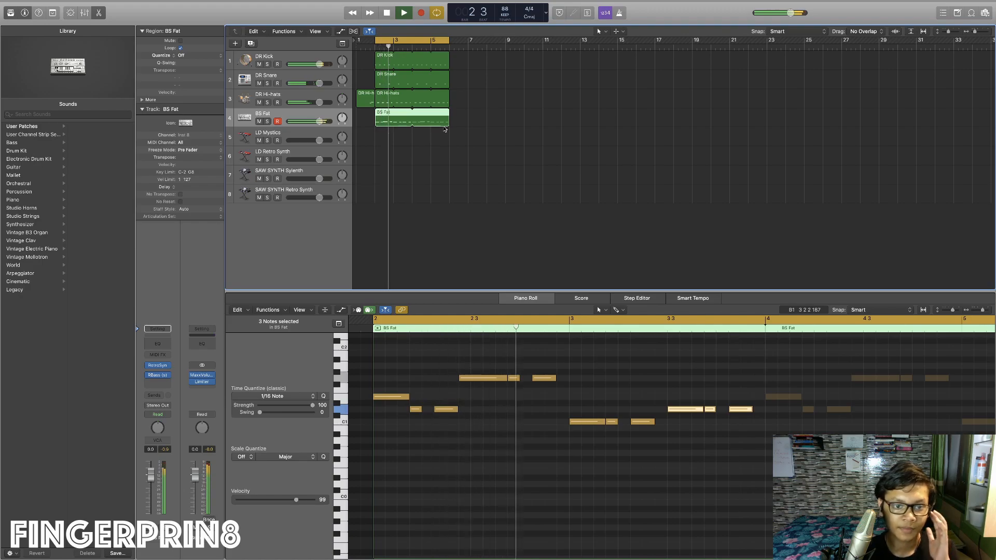
key(space)
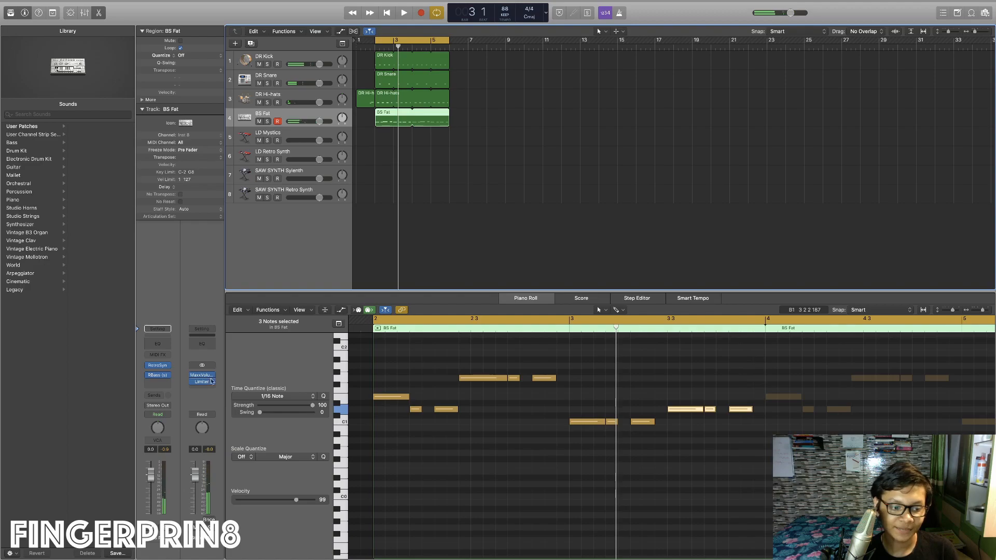
- Insert LFOTool on the BS Fat track and apply the SC5 sidechain shape
click(157, 384)
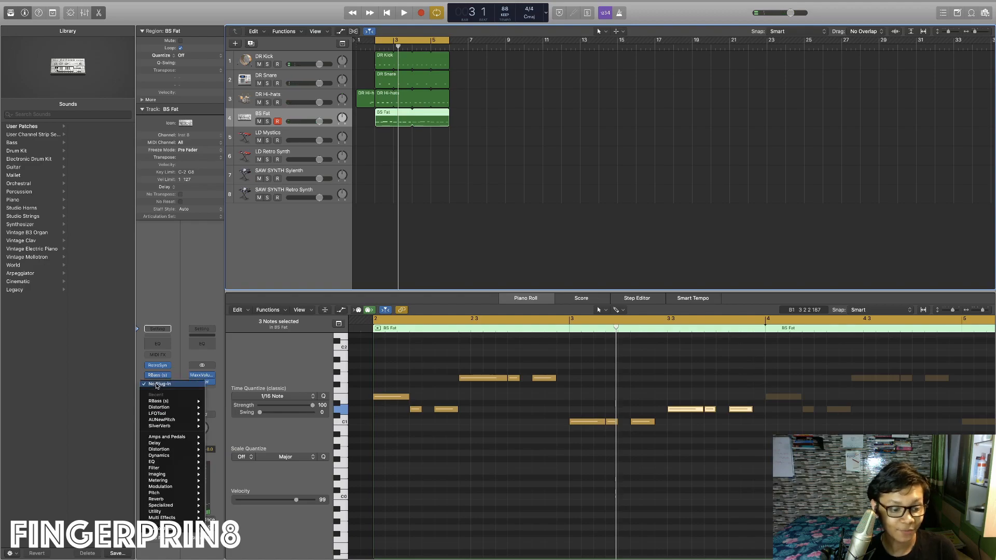
click(164, 414)
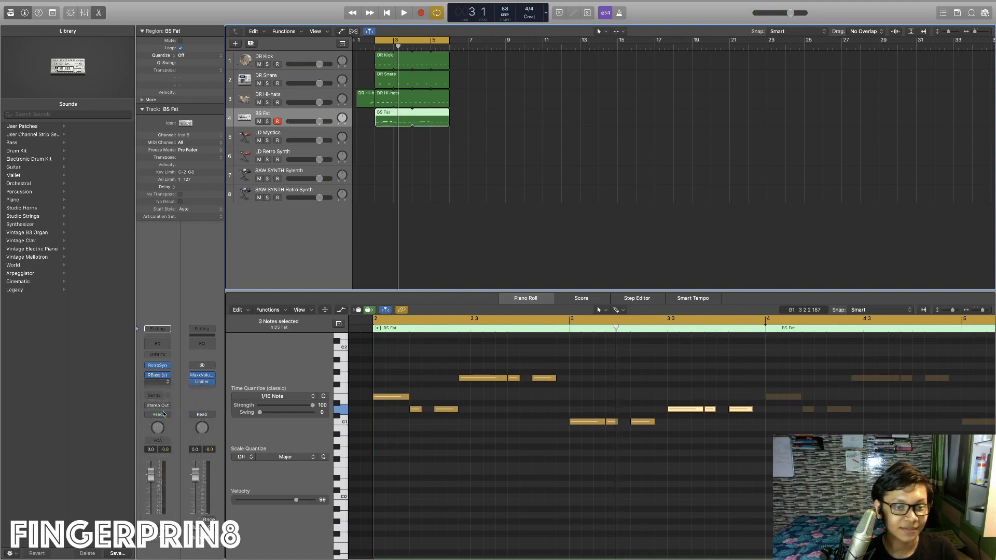
click(209, 51)
mouse_move(220, 65)
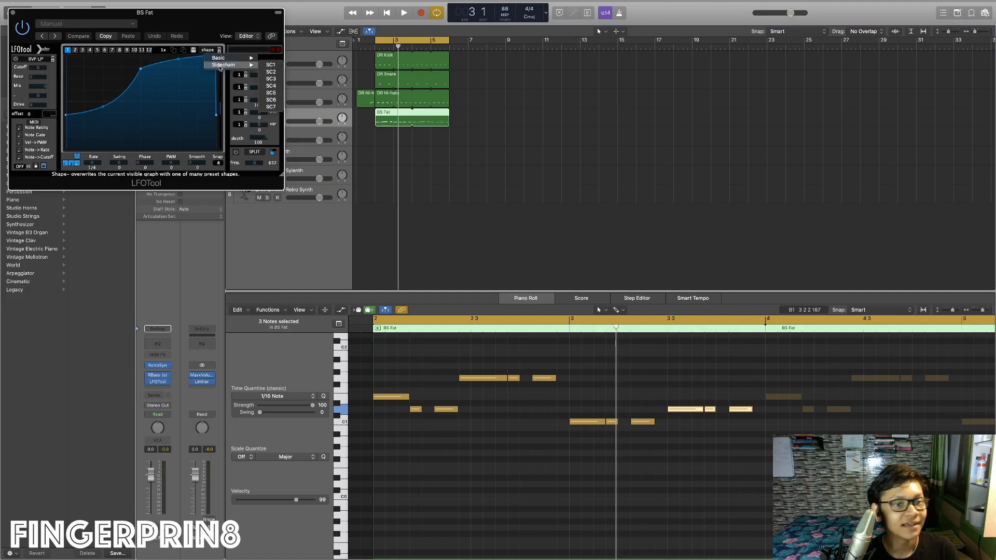
click(280, 95)
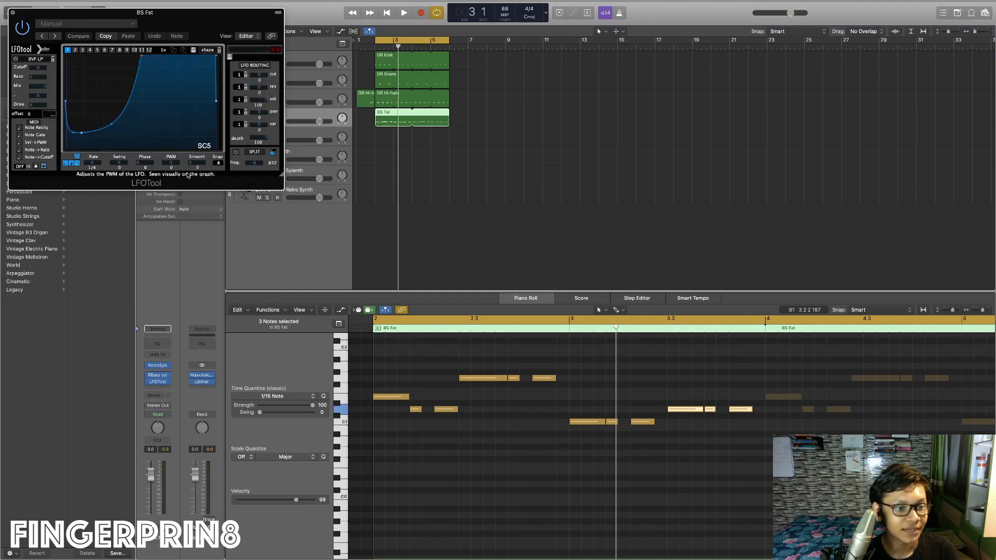
- Adjust the Smooth value and lower the curve's rising point in LFOTool on BS Fat, and audition the result
drag(196, 165, 200, 164)
drag(113, 122, 111, 128)
key(space)
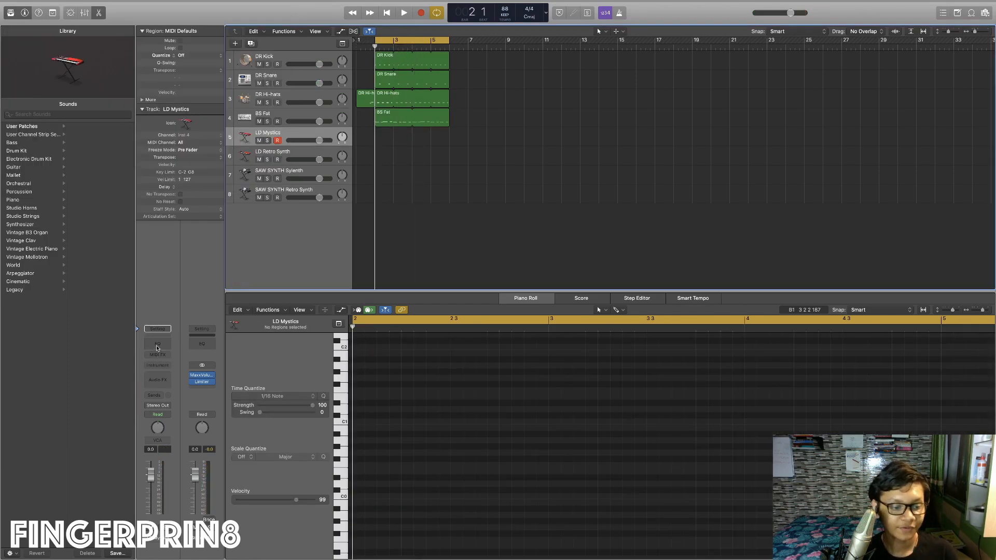
- Add Sylenth1 to the LD Mystics track with the LD Mystics preset from bank 2 and adjust its filter settings
click(160, 366)
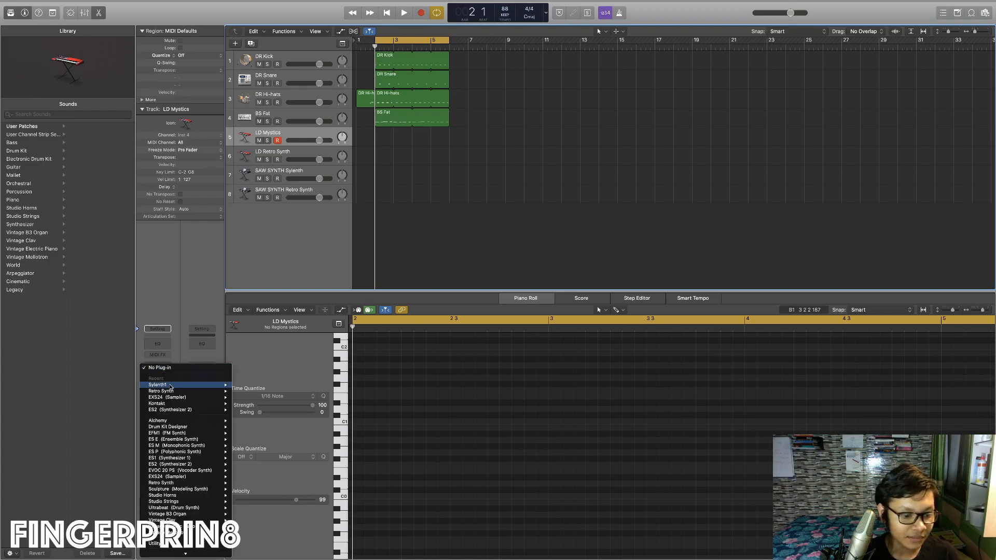
click(171, 387)
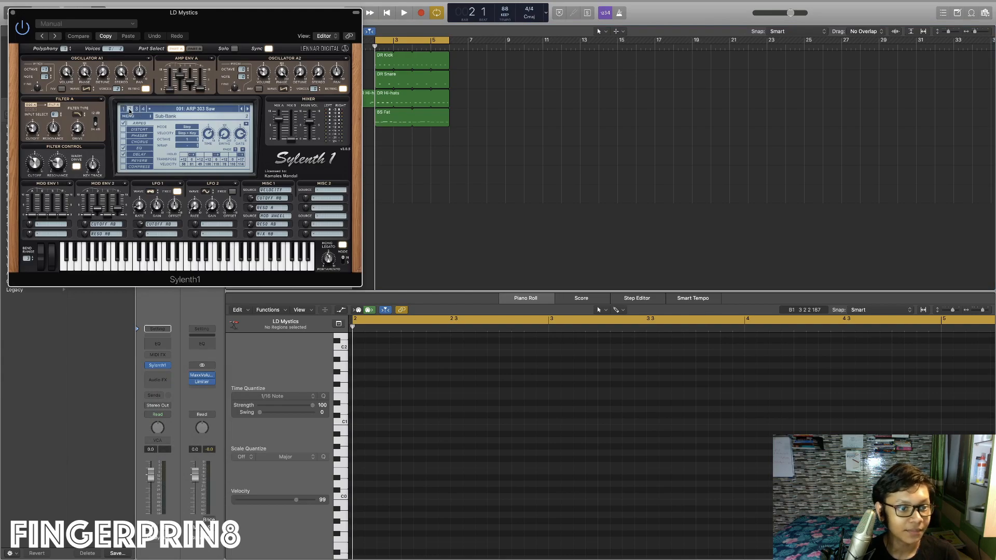
click(130, 109)
click(194, 109)
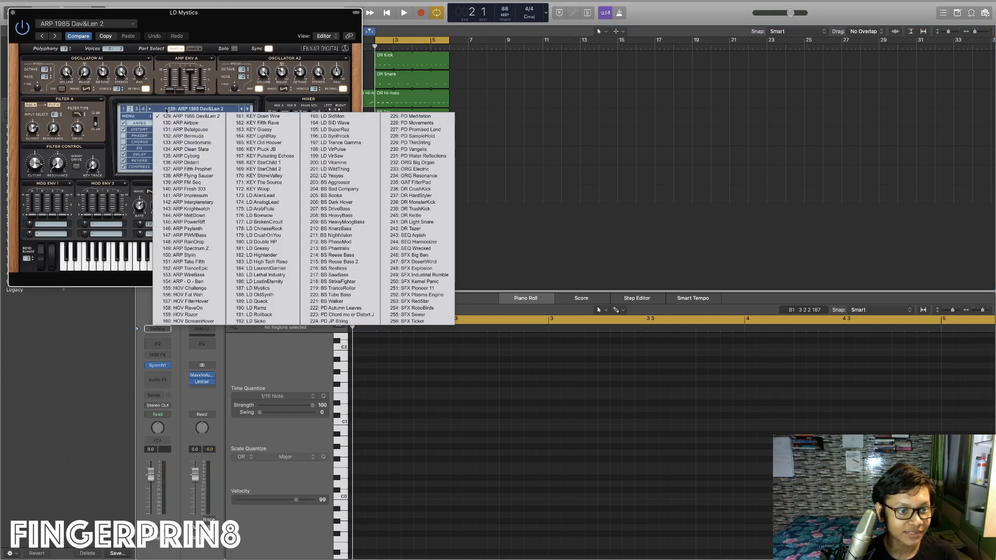
click(260, 289)
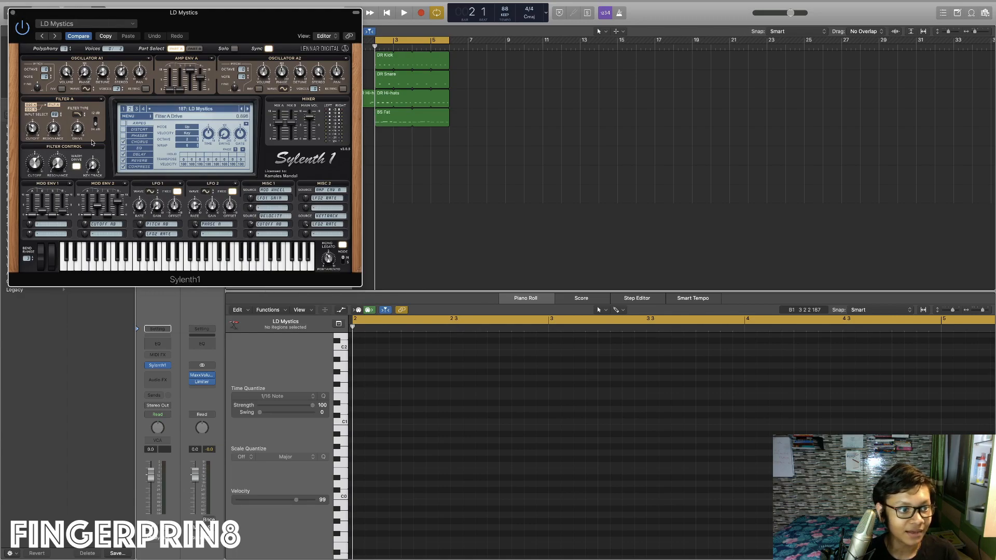
drag(91, 50, 90, 14)
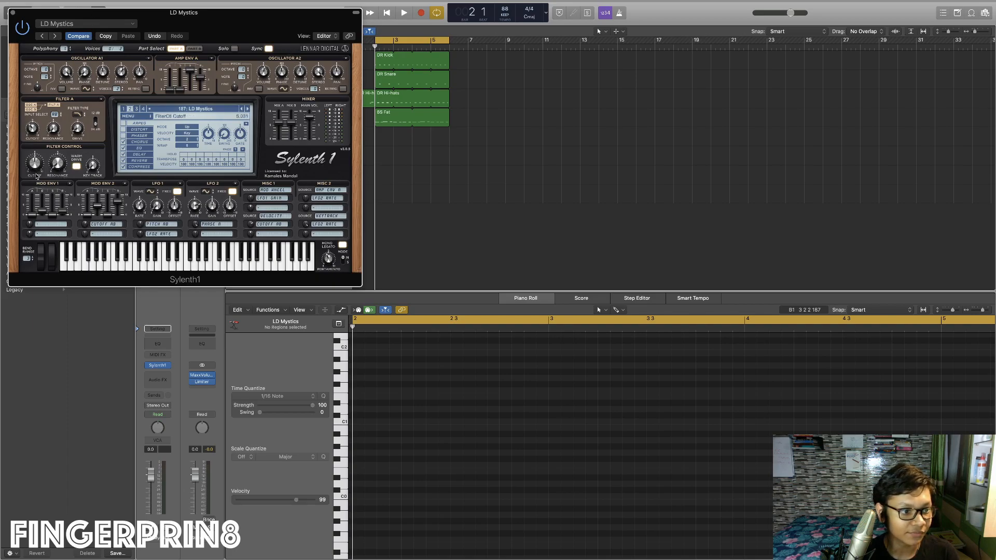
click(13, 13)
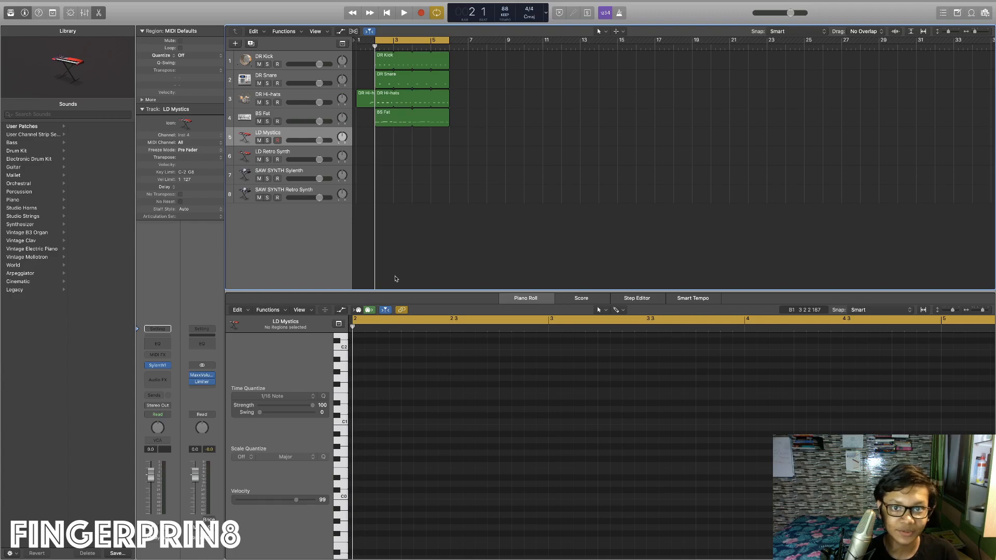
- Write the first bar of the LD Mystics melody in bar 2, starting on G3 and rising to a held D4
click(404, 401)
click(415, 420)
click(428, 400)
click(440, 388)
drag(460, 432, 483, 432)
drag(486, 376, 544, 379)
mouse_move(566, 358)
mouse_down()
mouse_move(594, 361)
mouse_move(572, 404)
mouse_up()
- Complete the LD Mystics melody in bar 3, running from G4 through B3 and C5 to a long closing note
scroll(576, 370, up, 4)
mouse_move(599, 403)
mouse_down()
mouse_move(586, 405)
mouse_move(600, 409)
mouse_up()
super+click(601, 413)
click(602, 433)
drag(628, 452, 650, 452)
drag(665, 371, 686, 372)
click(693, 377)
click(706, 401)
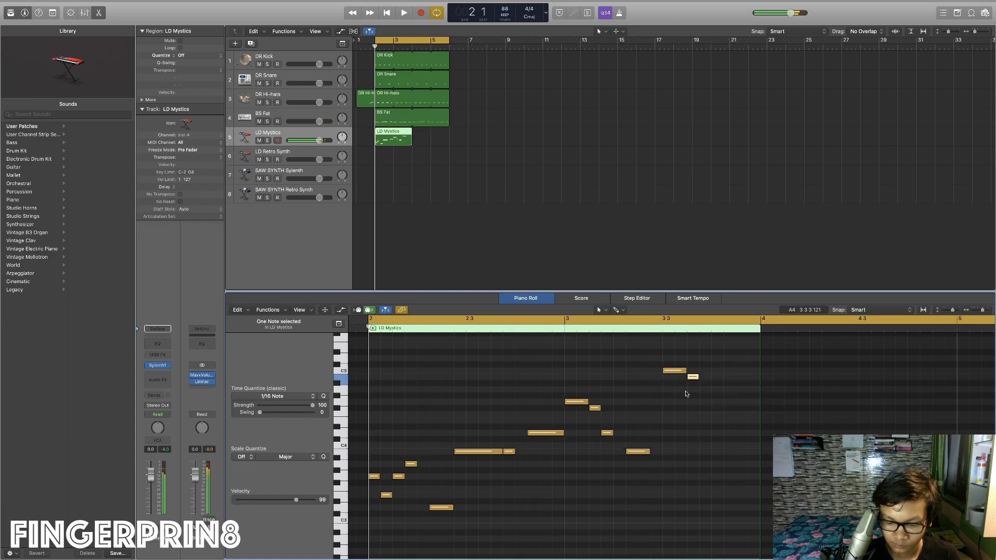
super+click(732, 421)
mouse_move(737, 422)
mouse_down()
mouse_move(737, 408)
mouse_move(760, 407)
mouse_up()
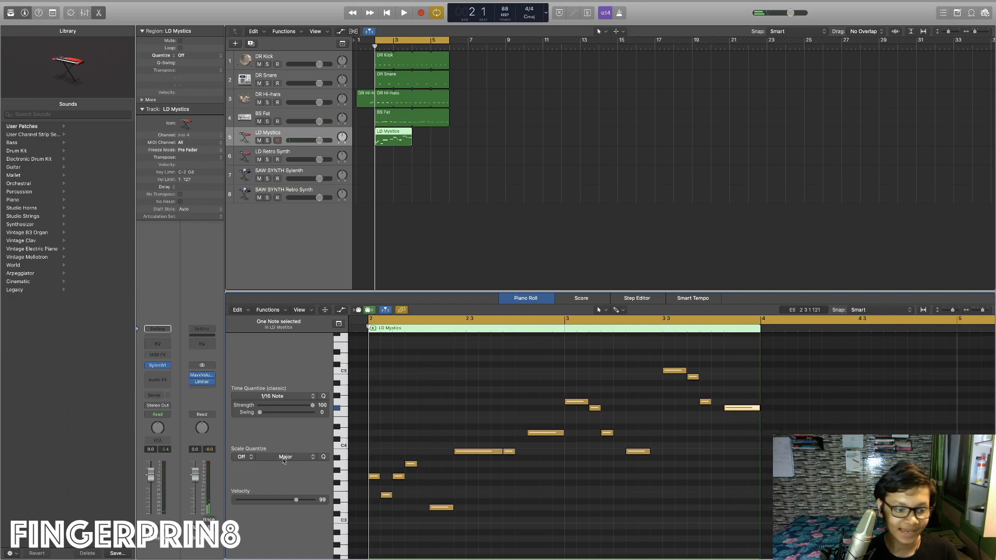
- Insert LFOTool on the LD Mystics track
click(158, 379)
mouse_move(166, 395)
click(221, 395)
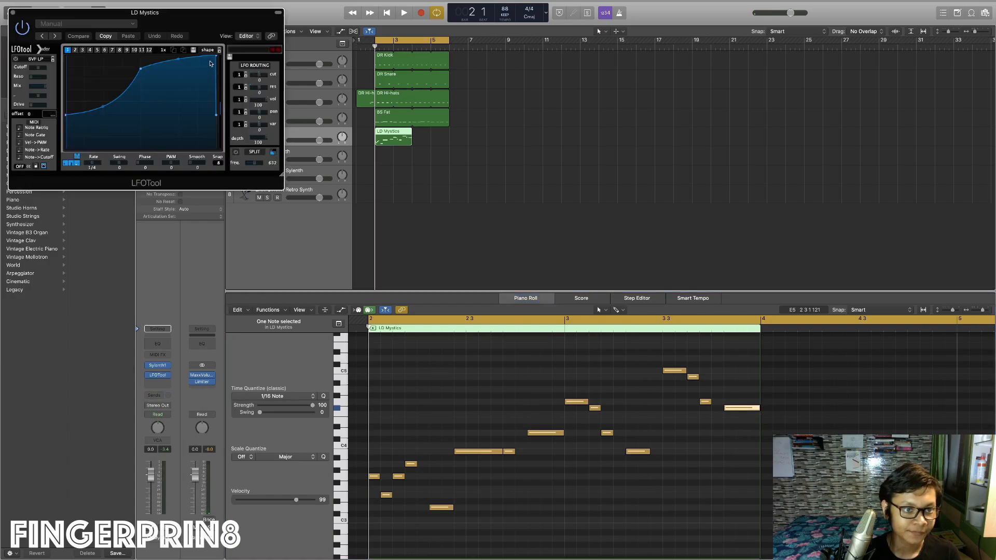
- Loop the LD Mystics region to the start of bar 6, play it back, and lower the track's volume slightly
key(super+w)
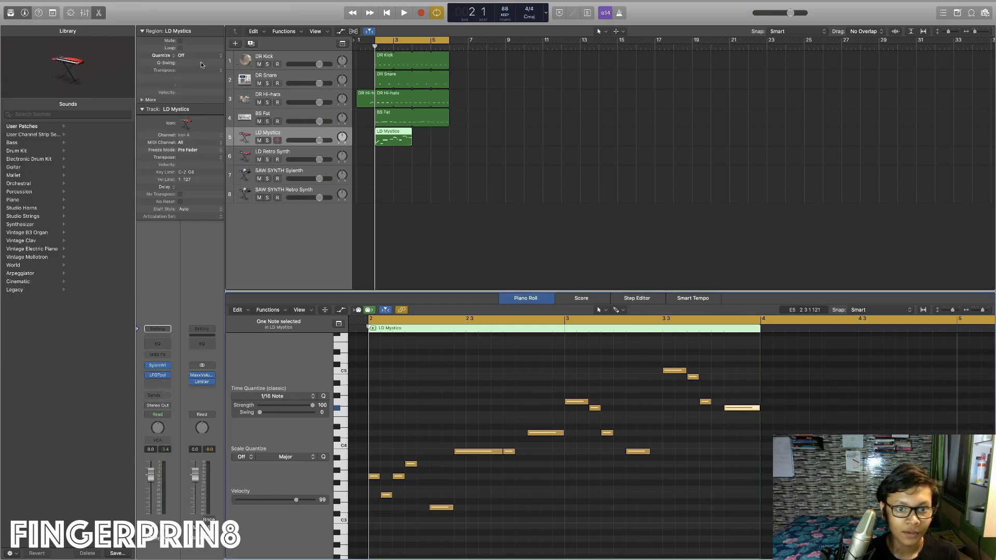
drag(415, 132, 449, 136)
key(space)
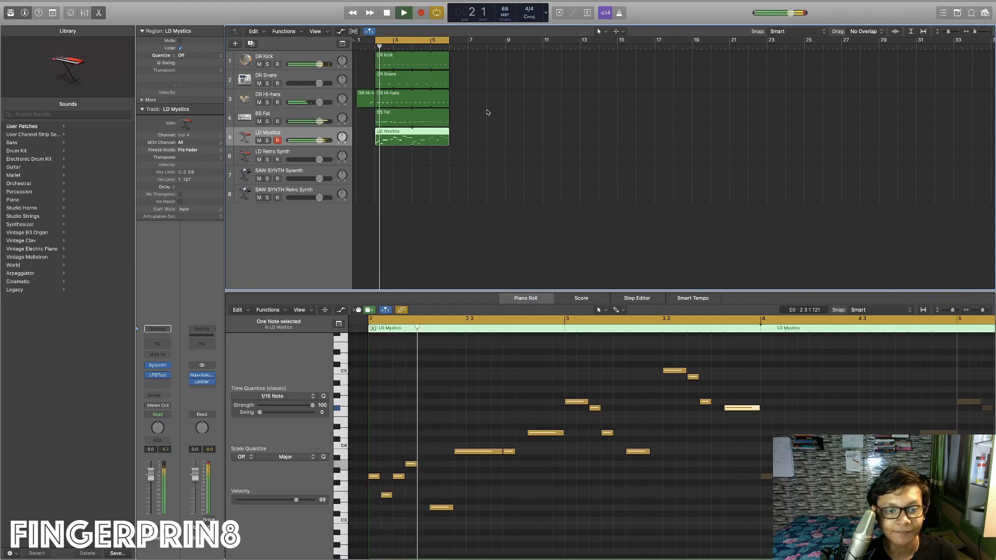
click(489, 113)
drag(315, 140, 312, 140)
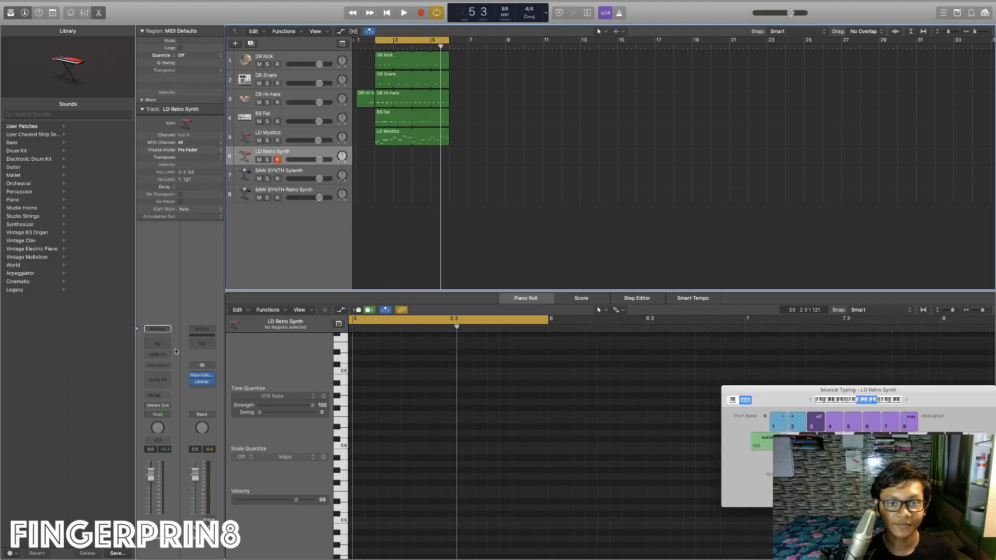
- Add Retro Synth to the LD Retro Synth track and set its filter type to LP 12dB Creamy
click(154, 366)
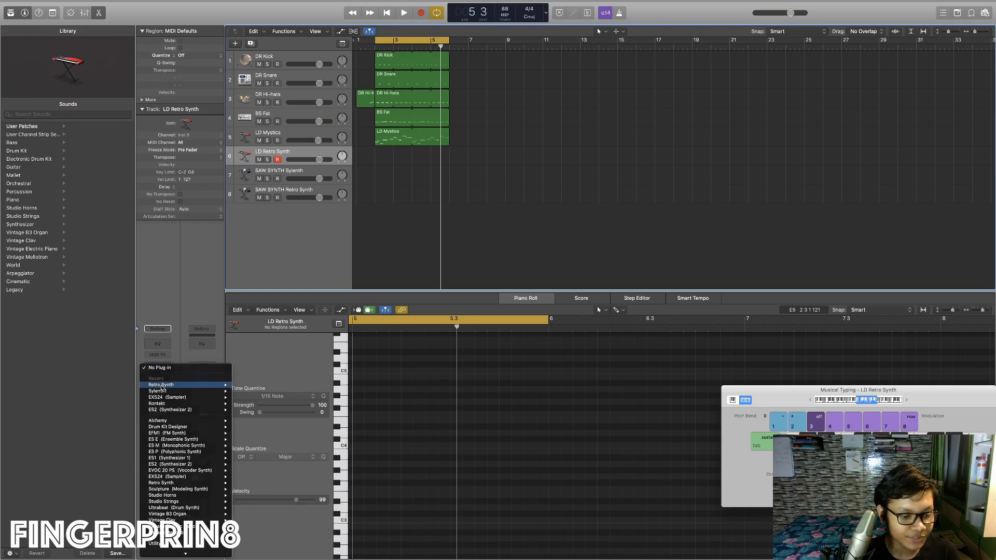
click(155, 387)
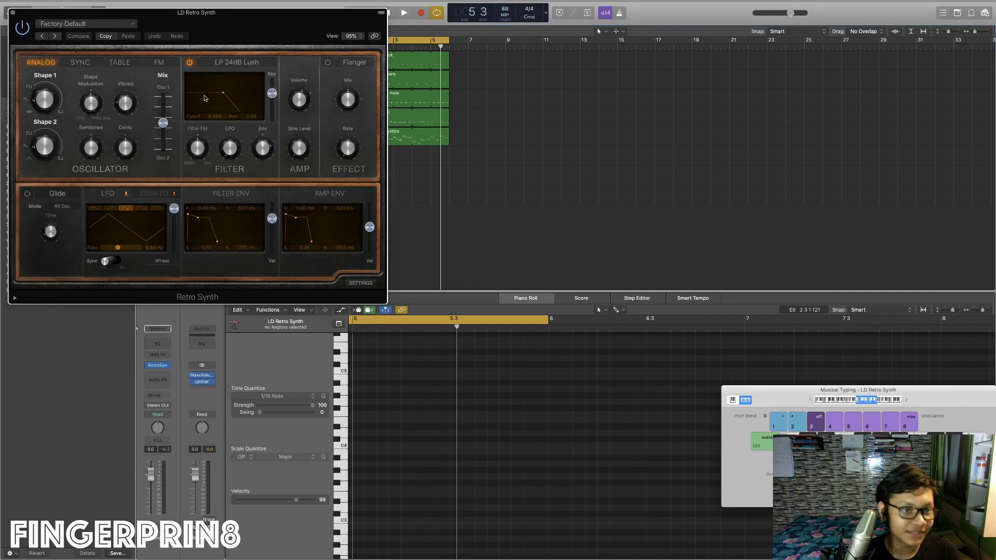
click(224, 63)
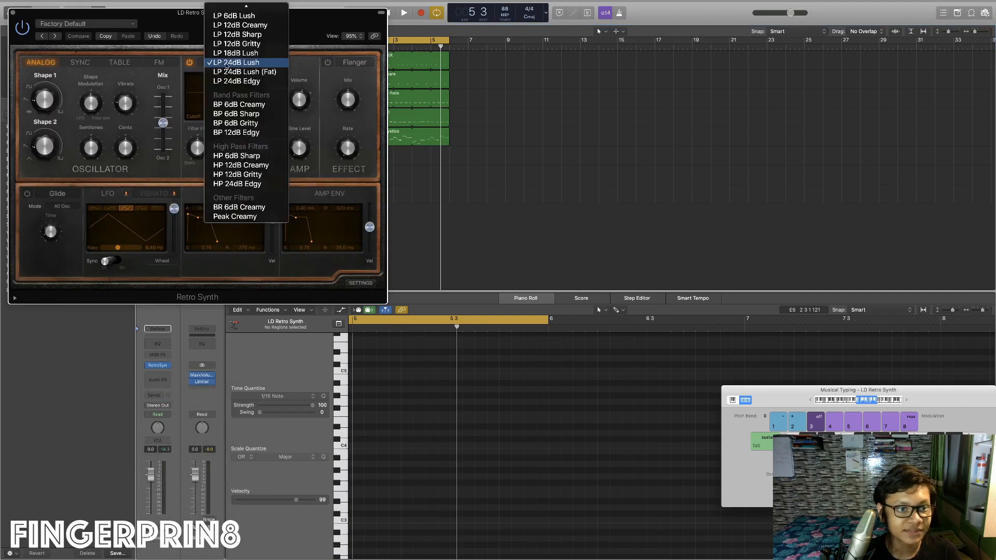
click(243, 29)
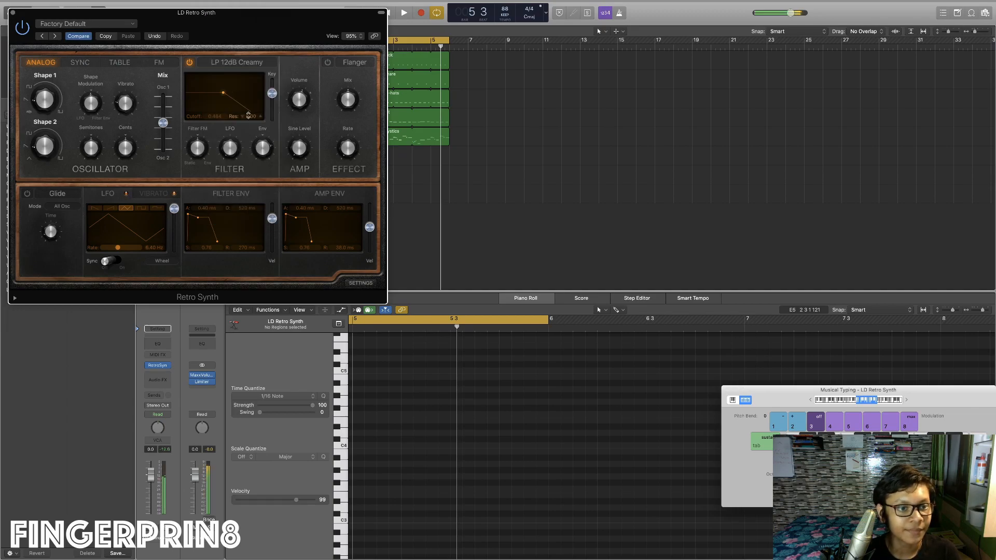
- Lower the filter envelope's sustain and reshape the amp envelope in Retro Synth, auditioning a note
drag(198, 218, 198, 227)
drag(286, 214, 296, 222)
key(s)
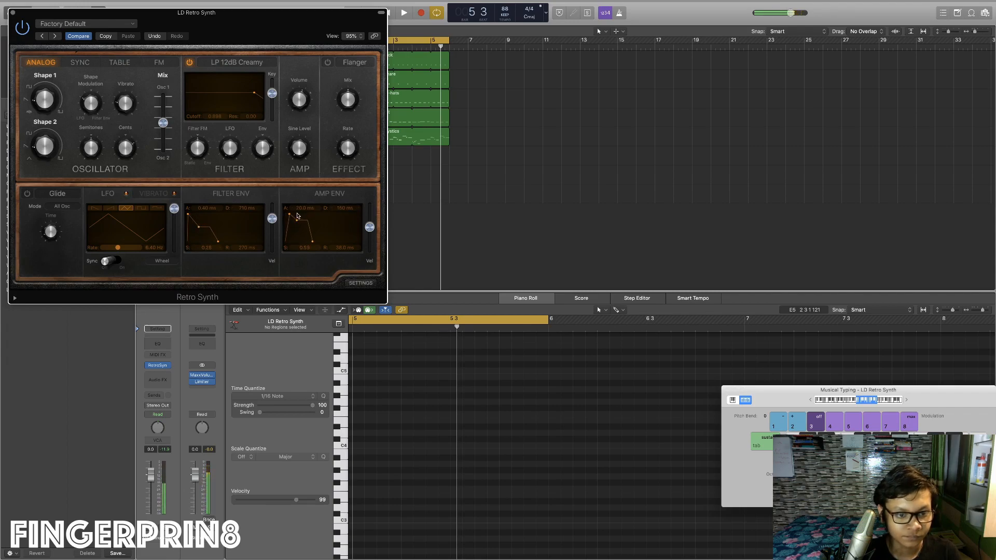
- In Retro Synth's settings, raise the Mod Wheel and Velocity controller amounts and reduce the Aftertouch amount
click(353, 281)
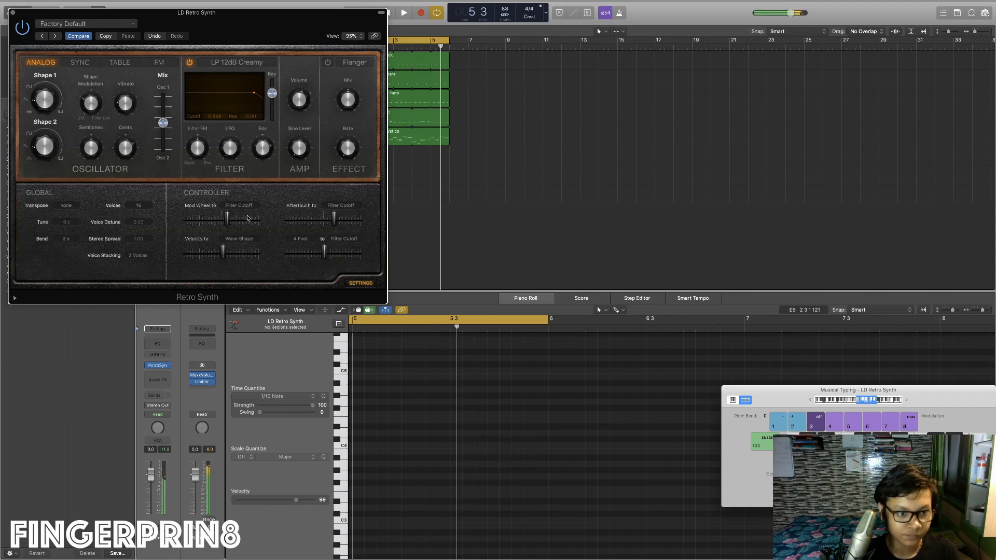
drag(247, 221, 255, 219)
drag(334, 219, 310, 219)
drag(223, 252, 240, 250)
- Set Retro Synth to 4 voices with Voice Detune 0.11, Stereo Spread 0.00 and Voice Stacking off, then audition a note
click(138, 205)
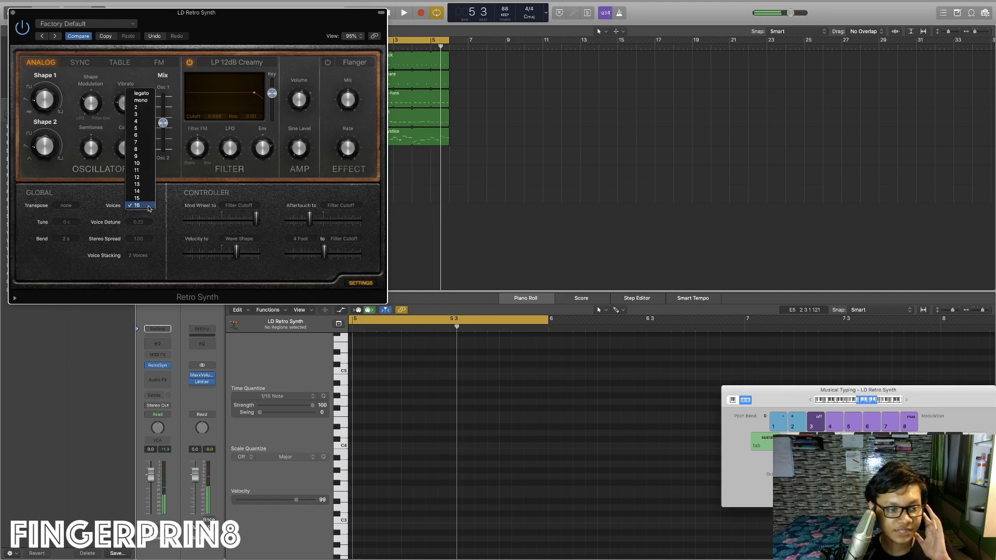
click(145, 122)
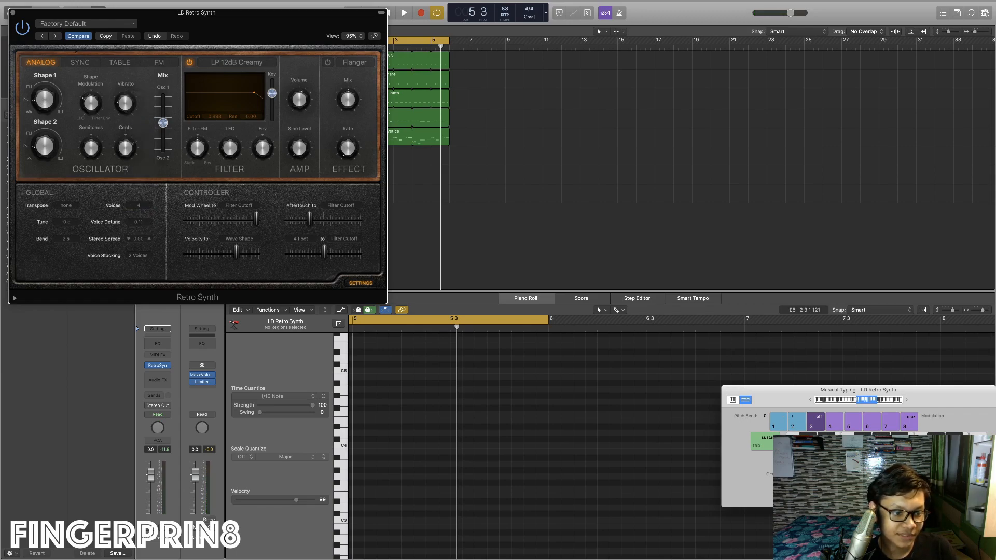
click(139, 257)
click(138, 250)
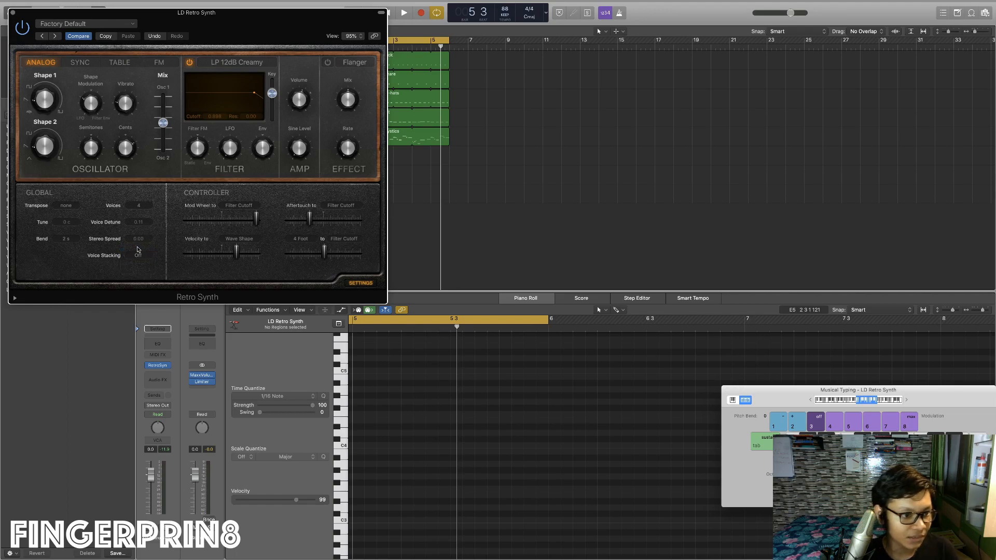
key(a)
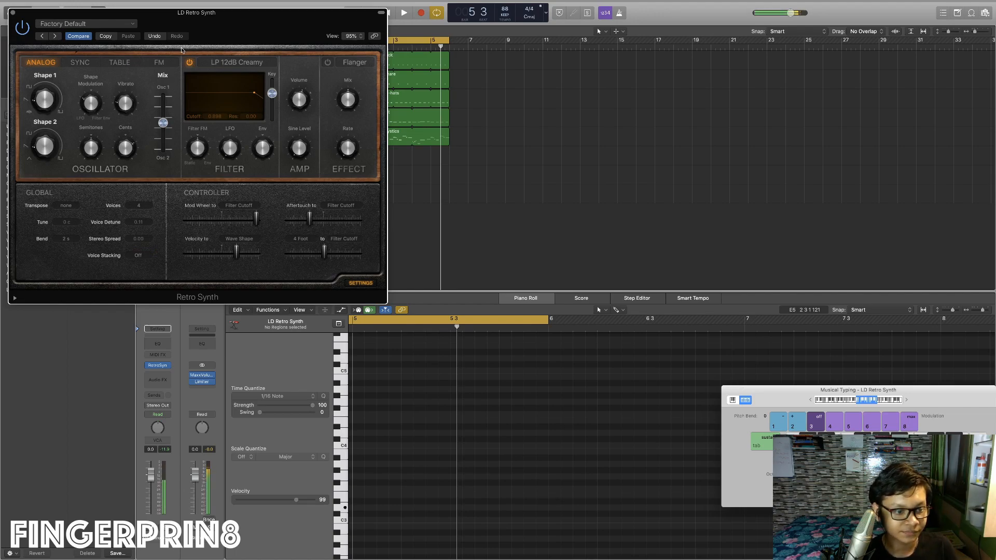
click(13, 12)
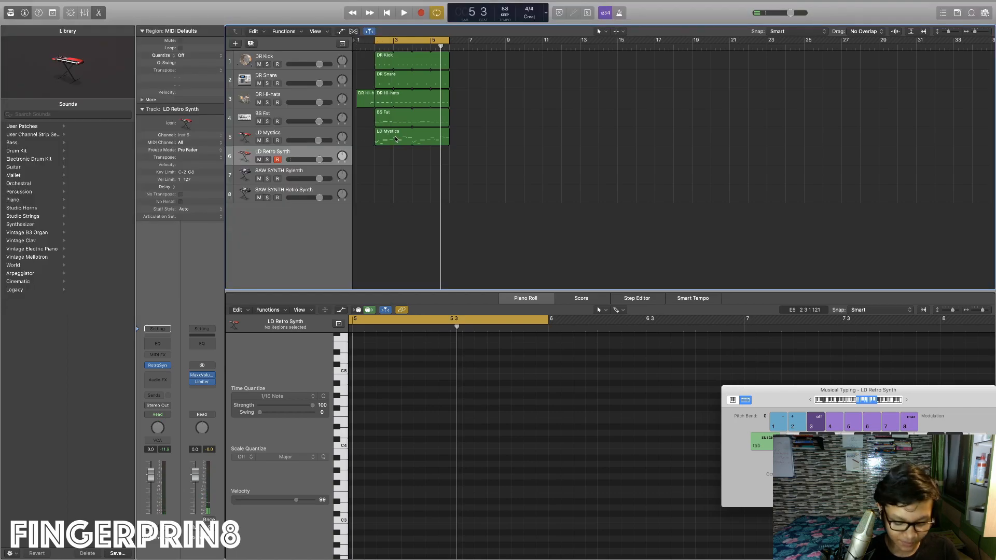
- Copy the LD Mystics region onto the LD Retro Synth track and insert LFOTool on that track
drag(395, 138, 396, 158)
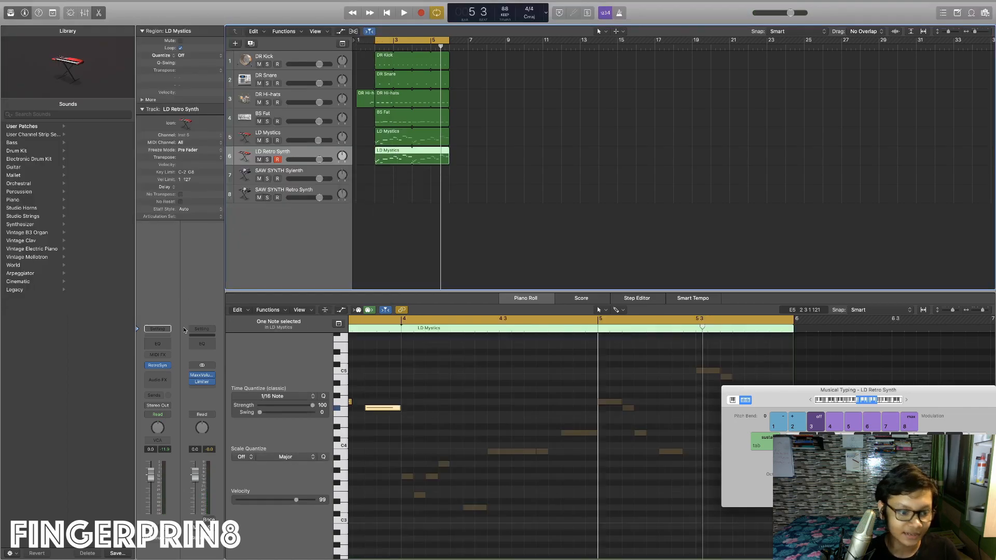
click(164, 375)
click(167, 395)
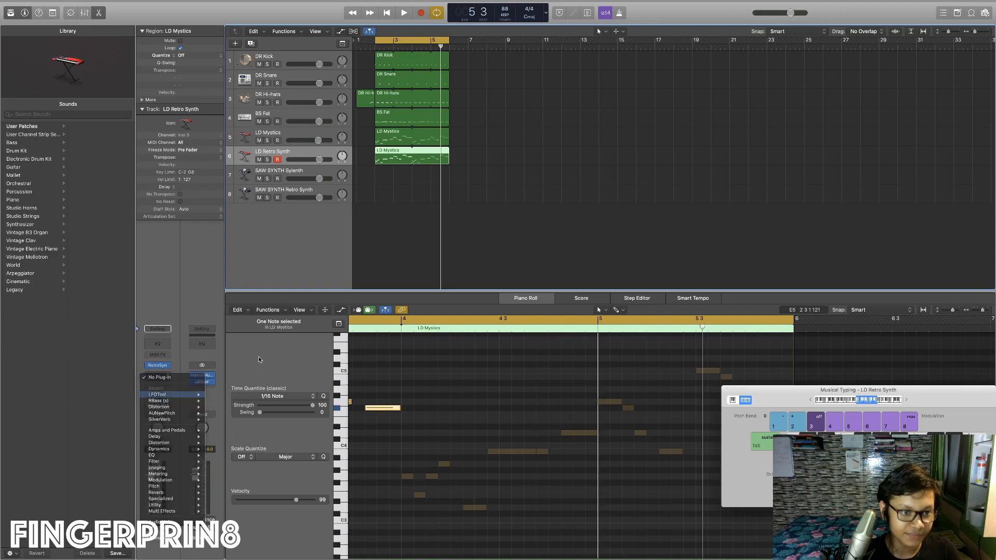
- Shape the LFOTool curve on LD Retro Synth into a deep early dip rising to full level, checking it during playback
click(207, 50)
mouse_move(224, 65)
click(270, 93)
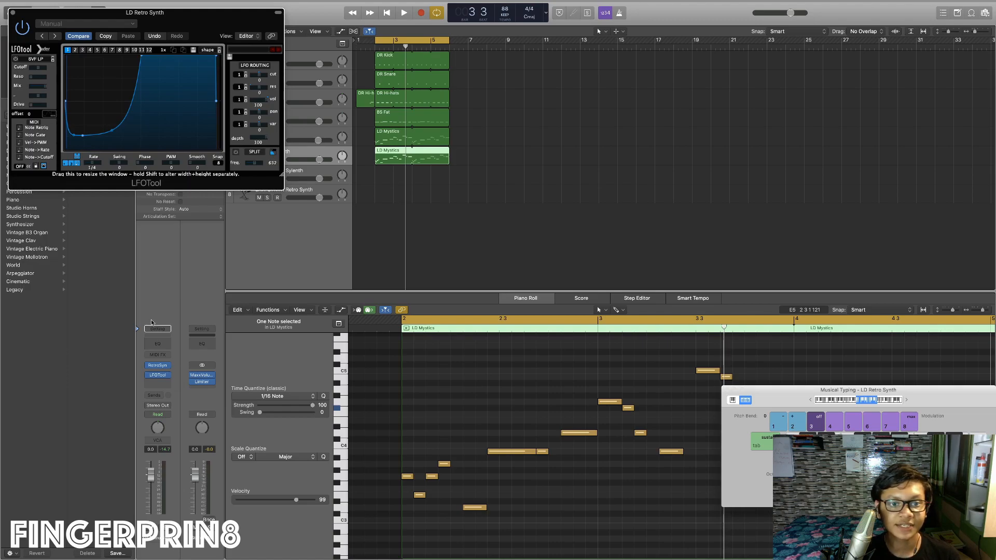
key(space)
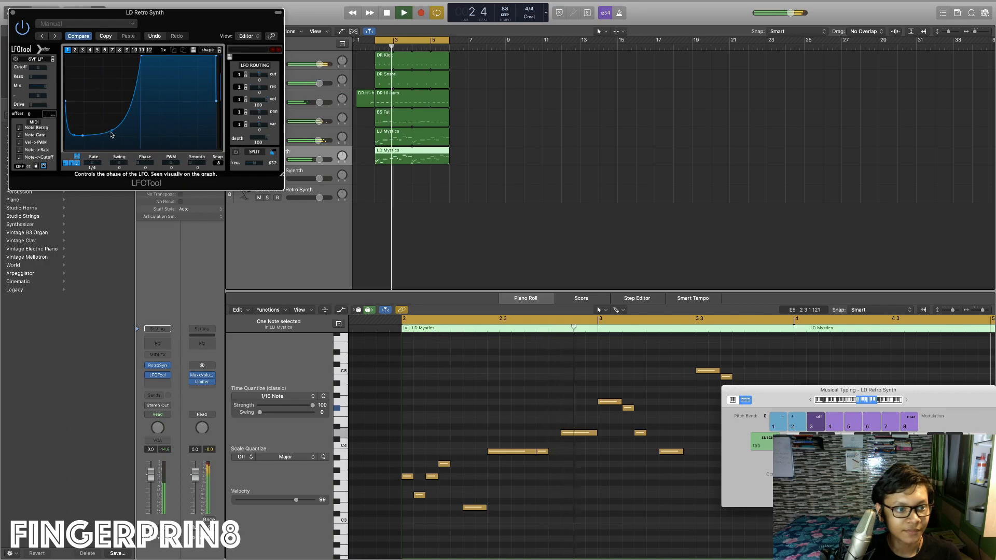
drag(83, 136, 84, 138)
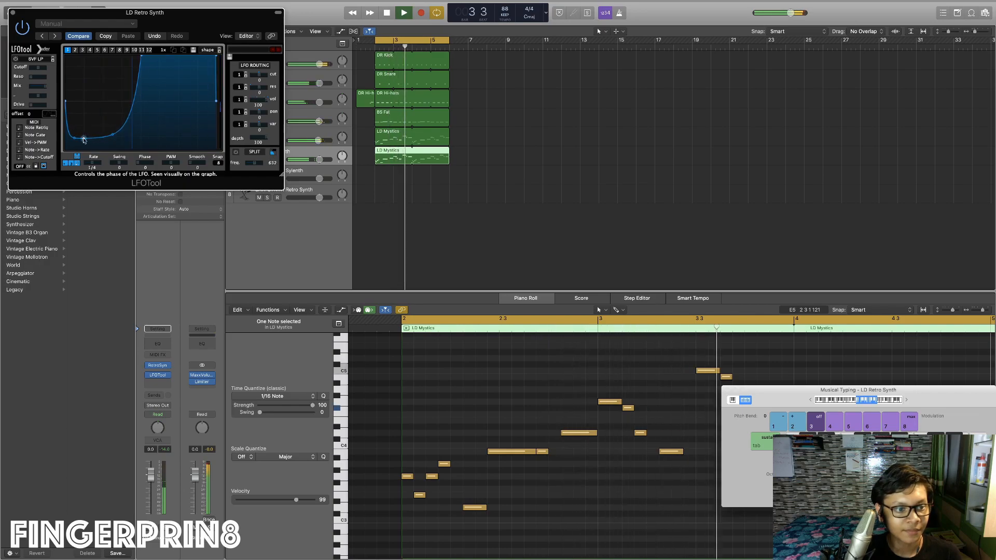
- Lower the LD Retro Synth volume slightly, and pull all six tracks' volumes down together until BS Fat is at -3.1 dB
drag(320, 159, 319, 160)
key(space)
drag(409, 178, 381, 58)
drag(320, 121, 316, 122)
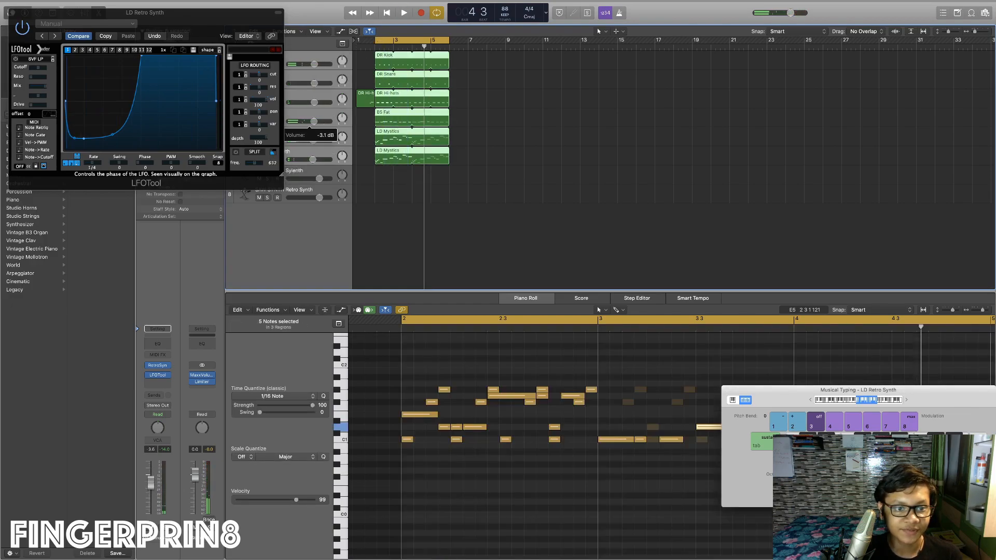
click(362, 136)
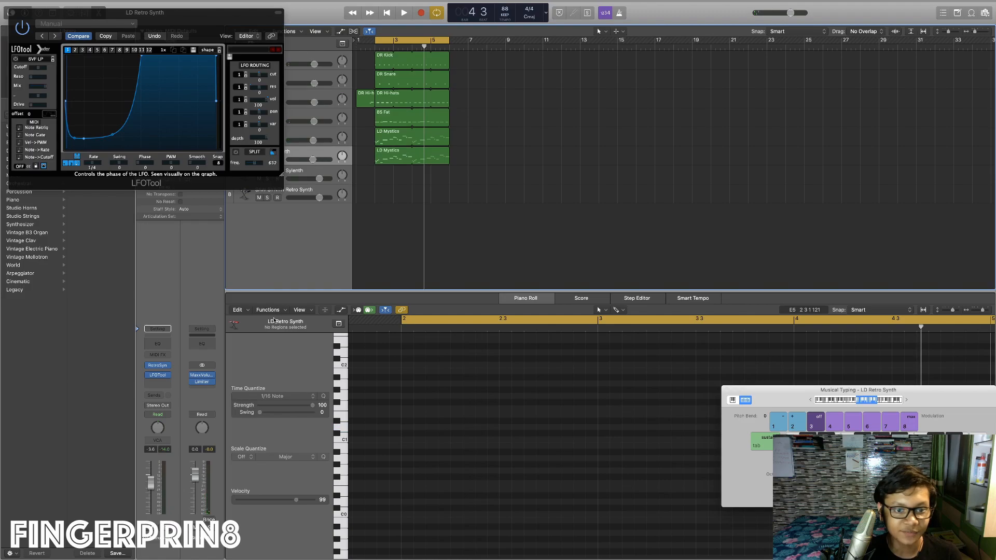
- Add a send from the LD Retro Synth track to Bus 2 (Small Room/1.0s Villa Bathroom)
click(150, 396)
mouse_move(155, 409)
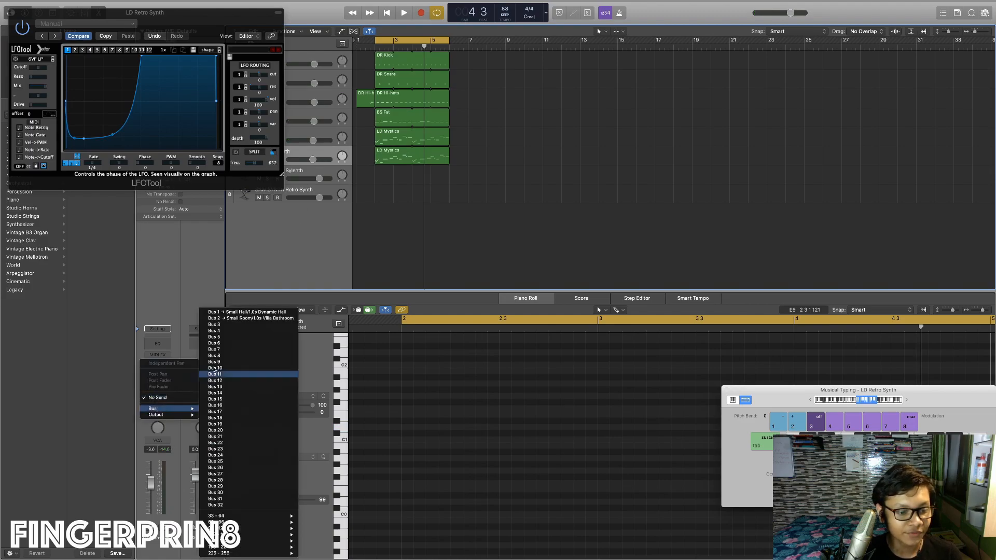
click(256, 319)
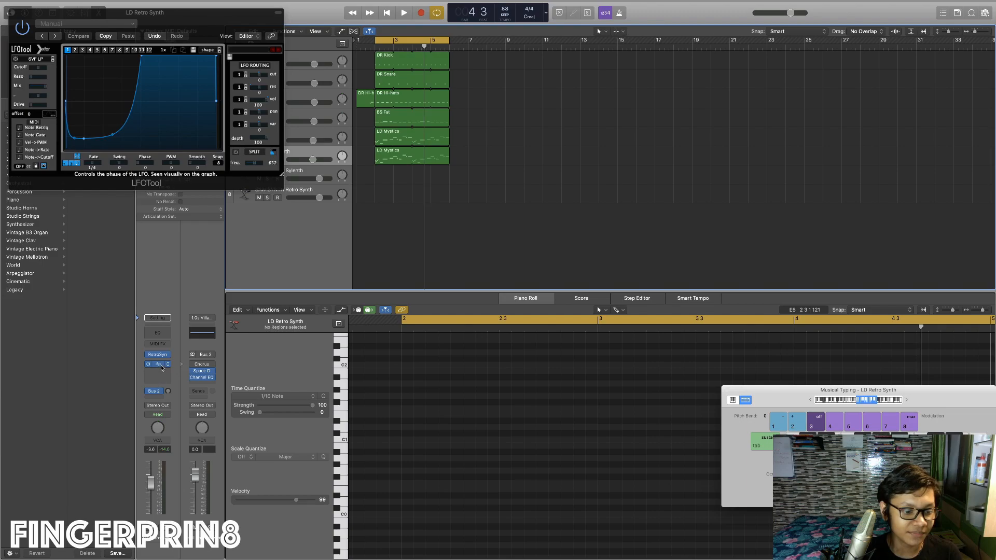
- Insert the Space Designer reverb after LFOTool on the LD Retro Synth track
click(162, 367)
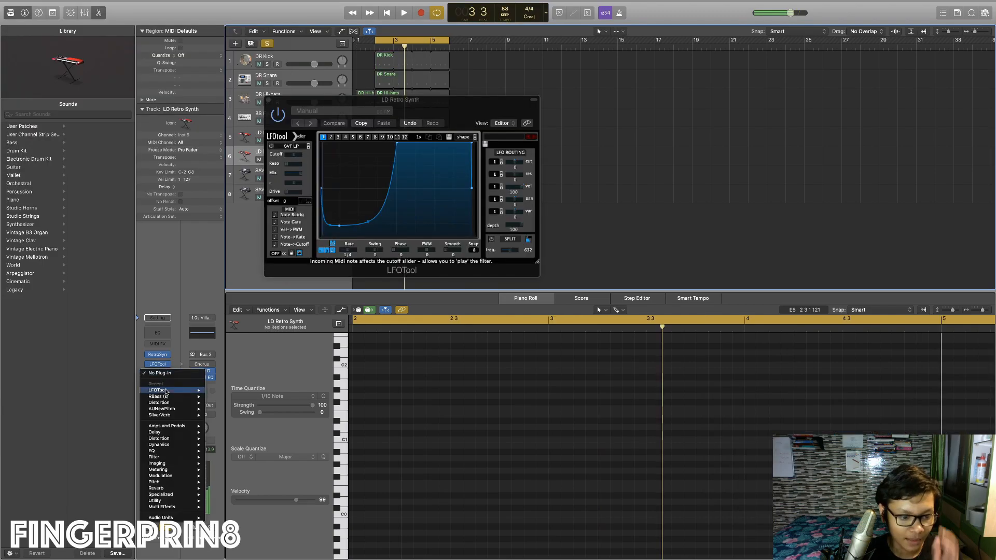
mouse_move(175, 489)
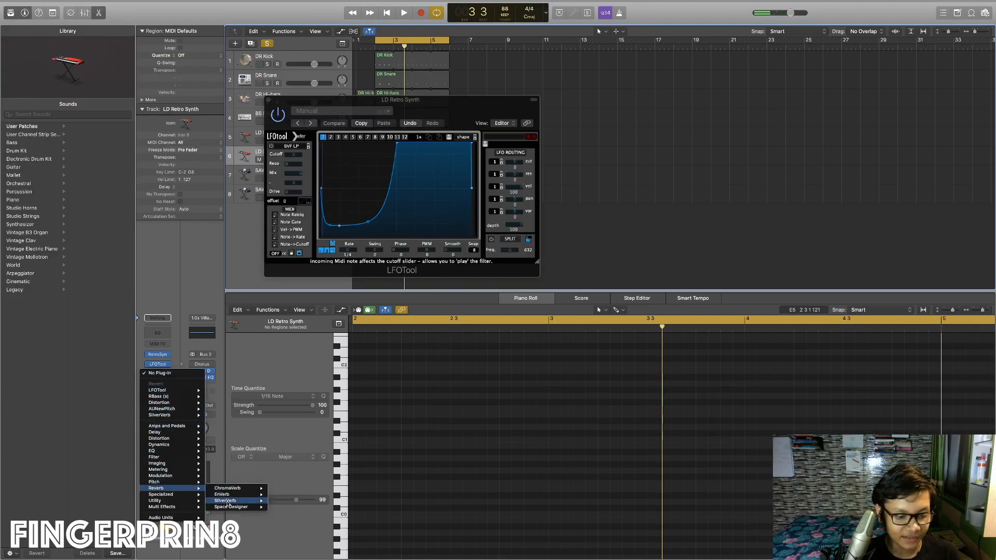
click(228, 507)
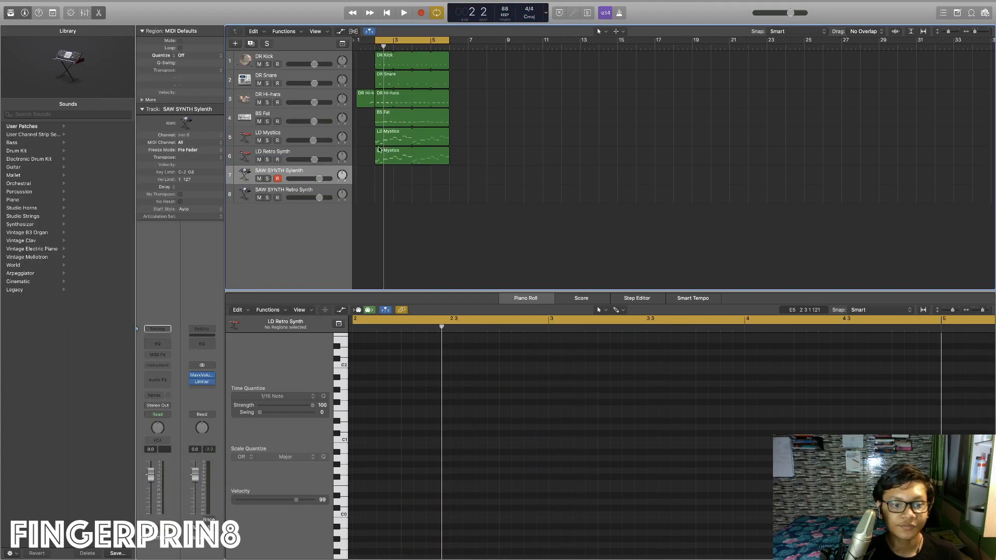
- Add Sylenth1 to the SAW SYNTH Sylenth track and load the LD Super Saw preset from bank 3
click(158, 365)
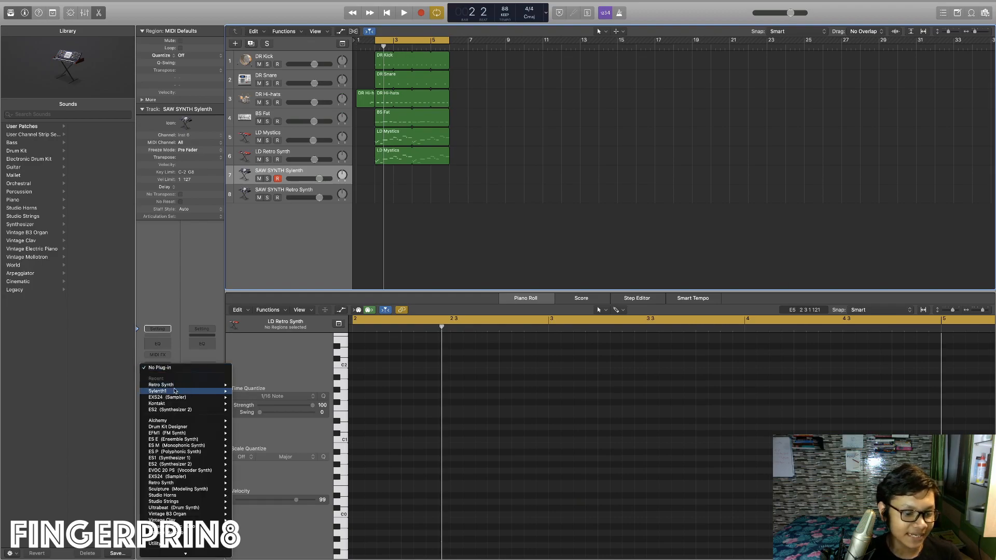
click(174, 391)
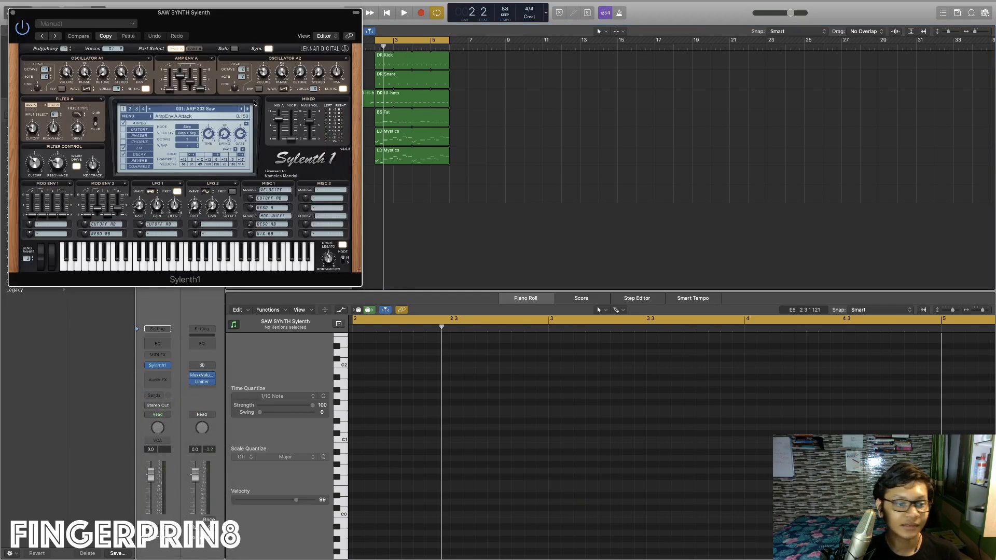
click(137, 109)
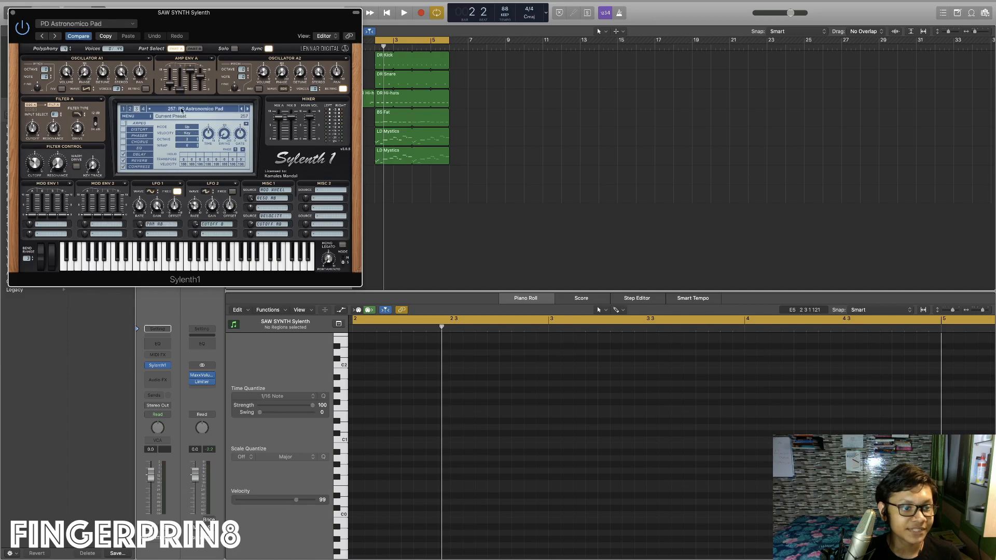
click(182, 110)
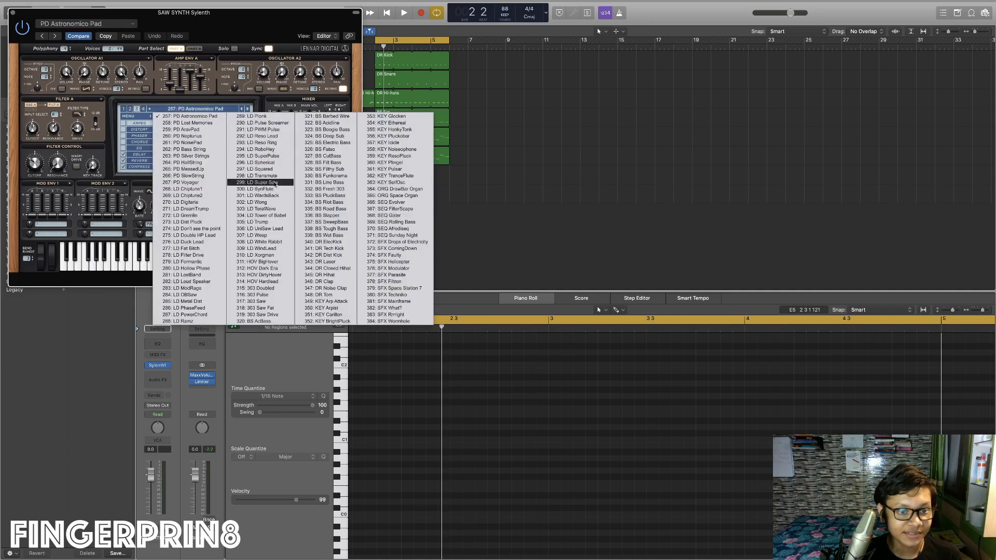
click(275, 184)
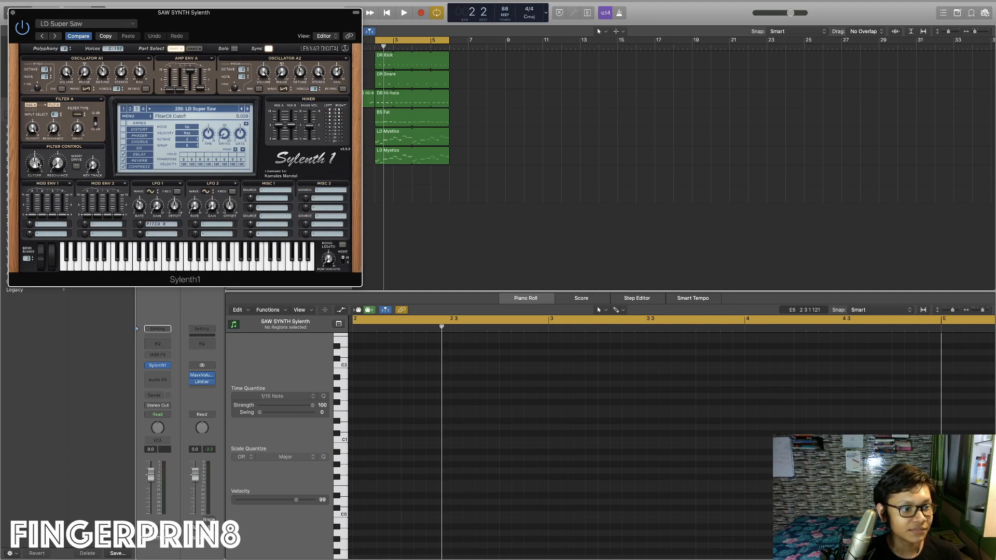
click(12, 13)
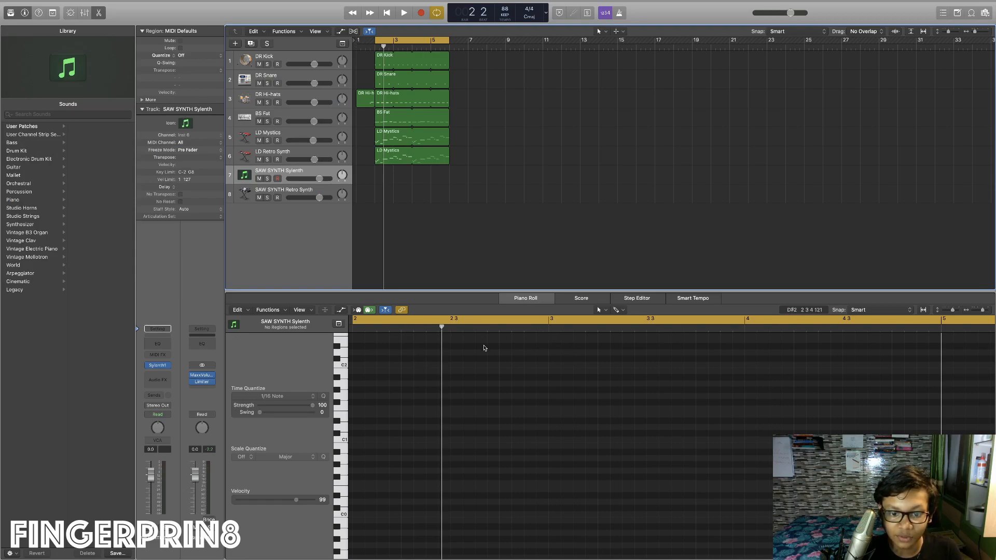
- Write an E minor chord of E3, G3, B3 and E4 at the start of bar 2 on SAW SYNTH Sylenth
key(Return)
super+click(383, 362)
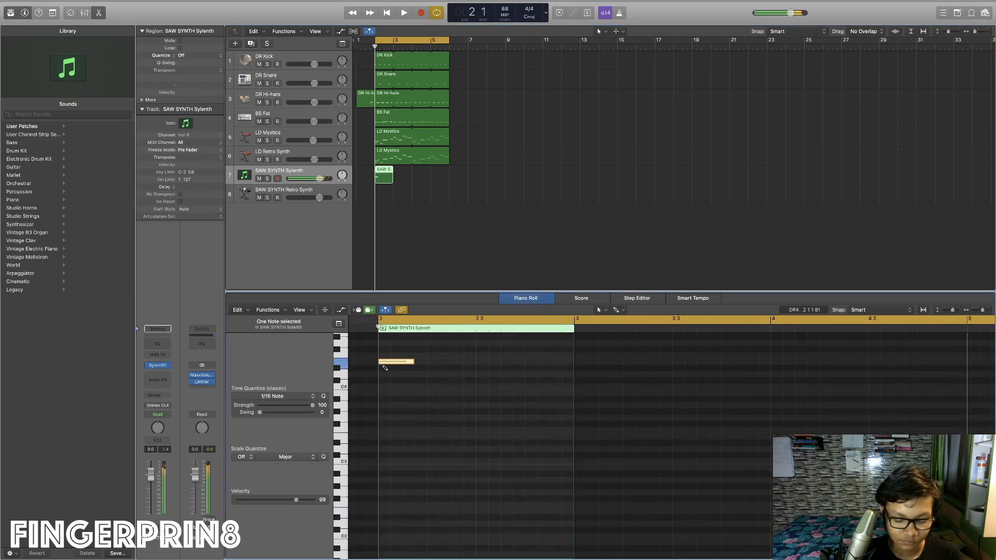
super+click(384, 393)
super+click(382, 418)
super+click(382, 437)
- Add two D major chords of F#3, A3, D4 and F#4 after the first chord in bar 2
super+click(419, 350)
drag(450, 351, 427, 350)
super+click(419, 374)
super+click(420, 405)
super+click(419, 424)
super+click(444, 349)
super+click(444, 374)
super+click(444, 405)
super+click(444, 424)
- Fill the second half of bar 2 with three G major chords of G3, B3, D4 and G4: long, short, medium
scroll(481, 376, up, 2)
scroll(481, 376, right, 2)
super+click(445, 361)
drag(462, 361, 501, 362)
super+click(443, 392)
super+click(444, 411)
super+click(444, 436)
super+click(480, 361)
drag(476, 354, 488, 437)
drag(532, 361, 501, 362)
super+click(496, 392)
super+click(496, 411)
super+click(496, 436)
super+click(517, 361)
super+click(518, 392)
super+click(517, 411)
super+click(517, 436)
- Write three C major chords of E3, G3, C4 and E4 in the first half of bar 3
drag(556, 392, 600, 382)
super+click(555, 405)
super+click(554, 436)
super+click(553, 455)
super+click(591, 405)
super+click(590, 436)
super+click(590, 455)
super+click(615, 380)
super+click(615, 405)
super+click(615, 436)
super+click(615, 454)
super+click(651, 368)
super+click(652, 392)
drag(655, 359, 669, 432)
key(Delete)
- Copy the three C major chords to the second half of bar 3, raised two semitones, and play the region
drag(548, 371, 643, 462)
alt+drag(568, 380, 665, 367)
click(630, 366)
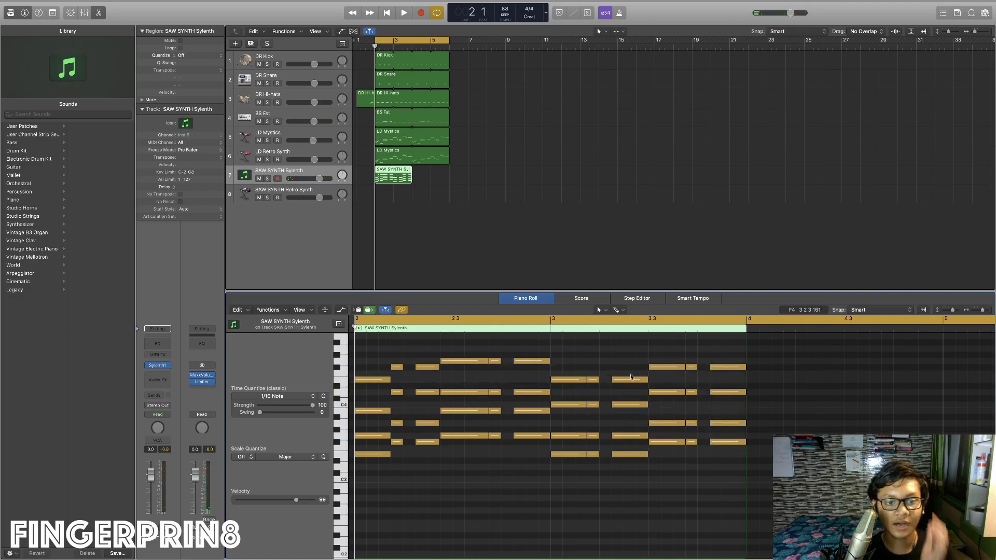
key(space)
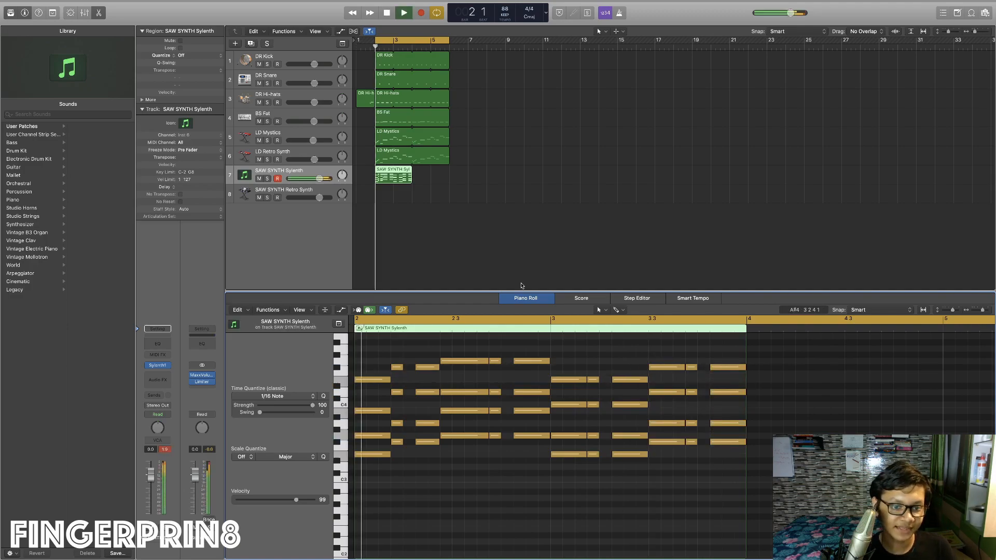
- Lower the SAW SYNTH Sylenth track fader to -7.6 dB and set Sylenth1's main volume to about 2.76 during playback
drag(319, 179, 307, 178)
click(155, 366)
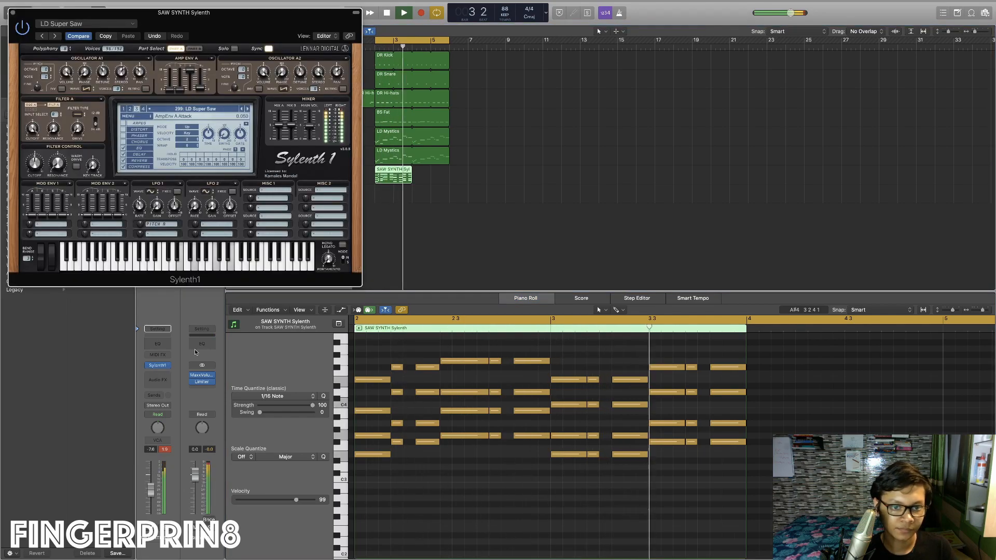
drag(307, 138, 308, 130)
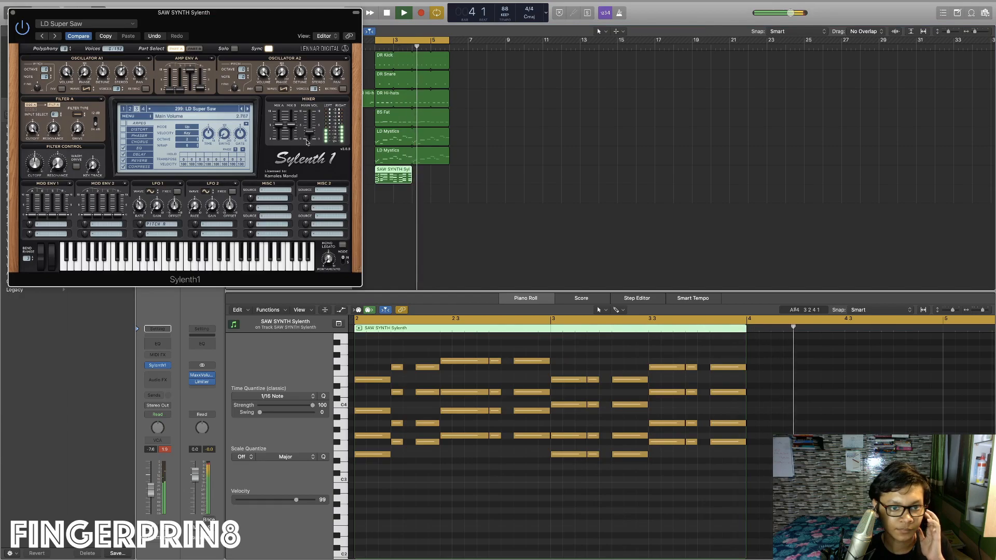
key(space)
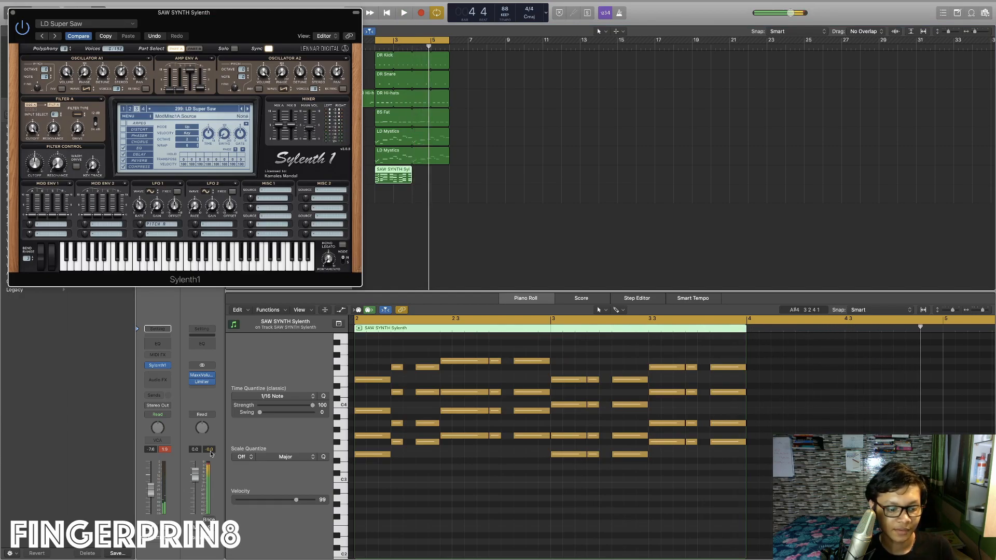
- Loop the SAW SYNTH Sylenth chord region up to bar 6 and start playback
drag(410, 170, 449, 170)
key(space)
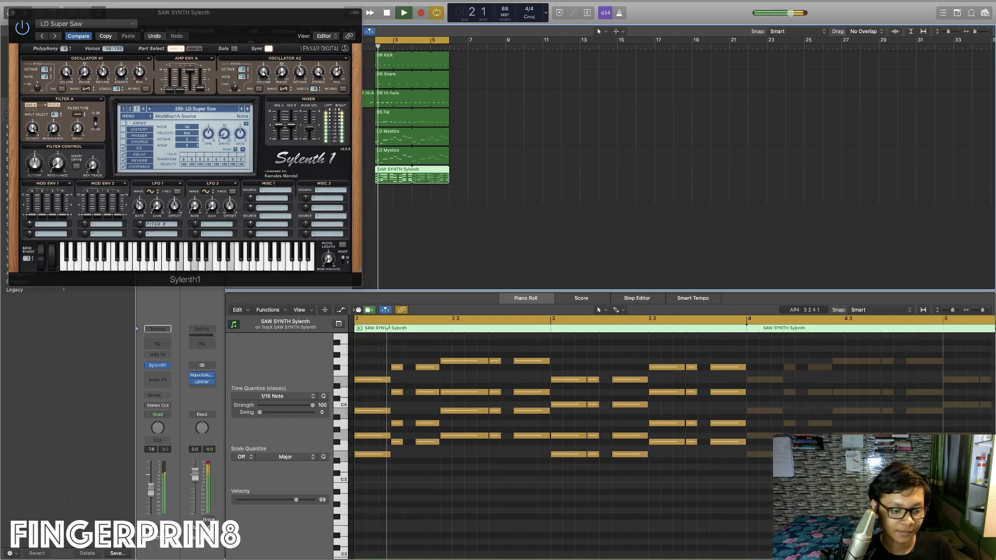
- Set Sylenth1's main volume to about 1.83 and the SAW SYNTH Sylenth track fader to -6.4 dB, then stop playback
drag(309, 132, 308, 152)
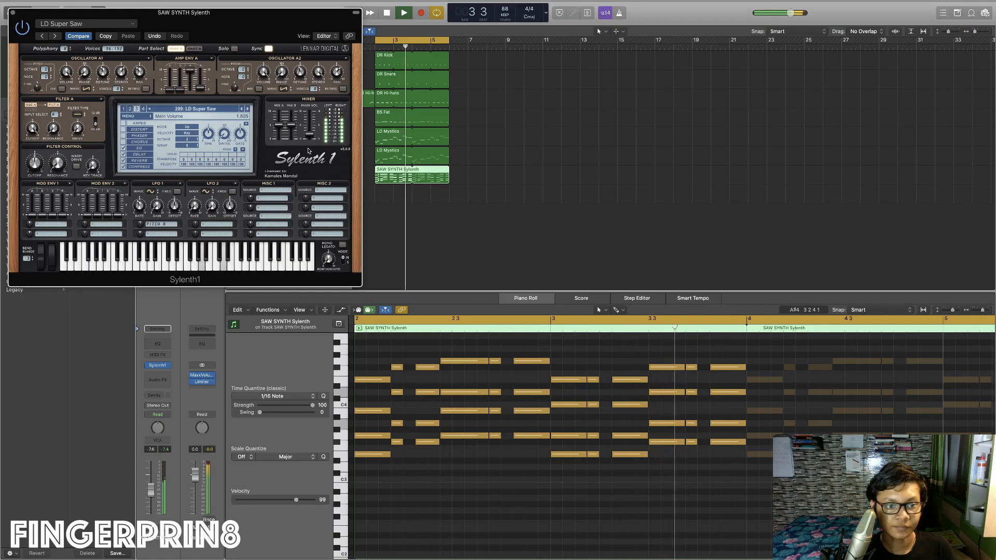
drag(152, 489, 153, 486)
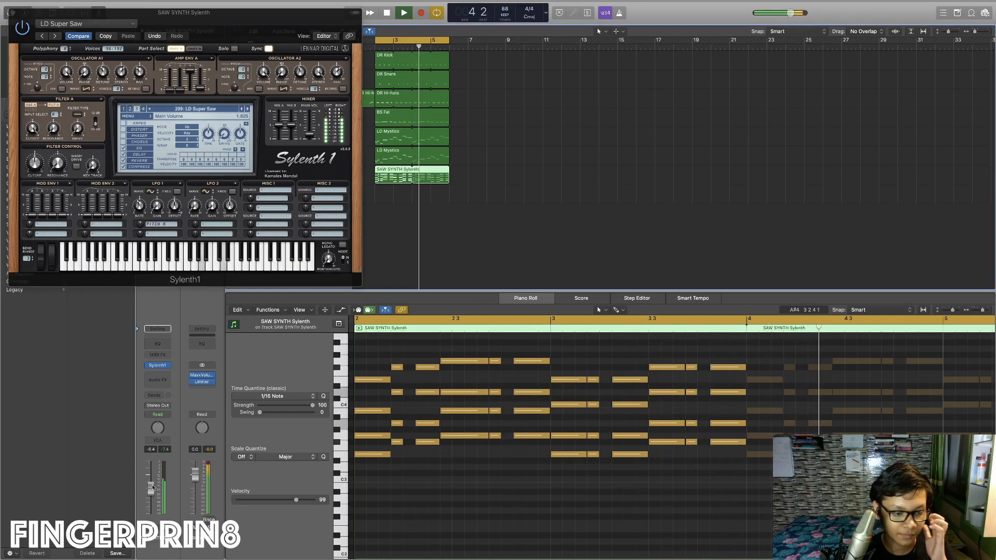
key(space)
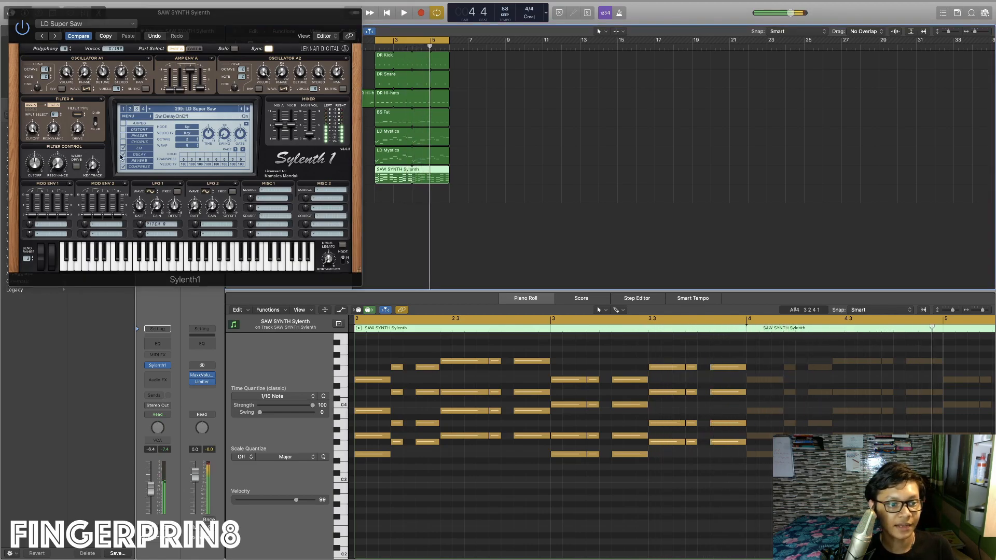
click(13, 13)
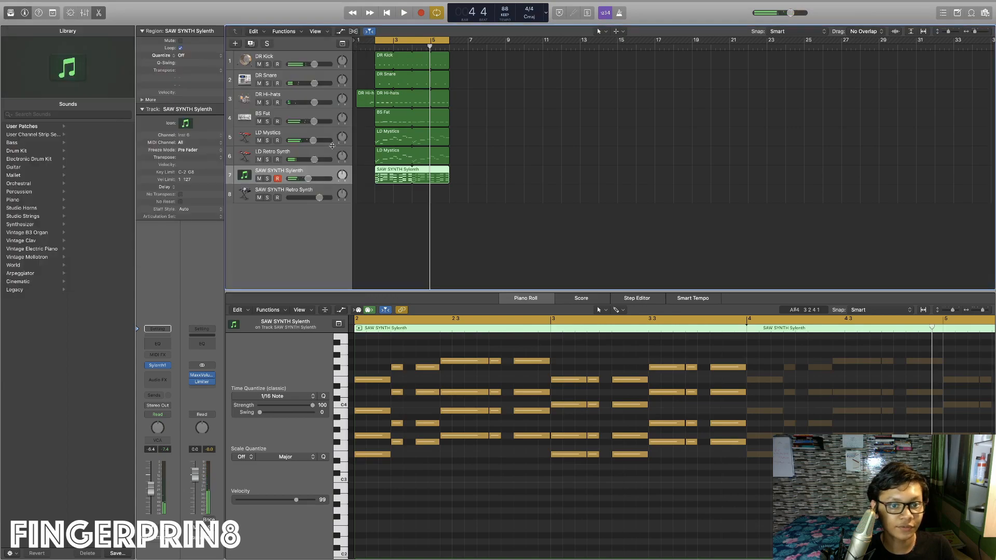
- Check which effects are switched on in the LD Mystics track's Sylenth1
click(324, 133)
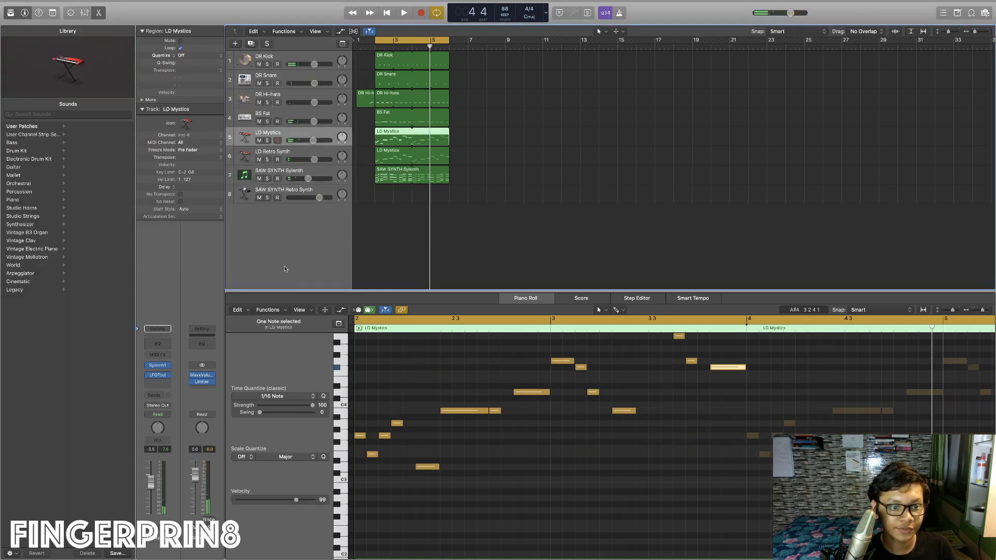
click(160, 366)
click(123, 149)
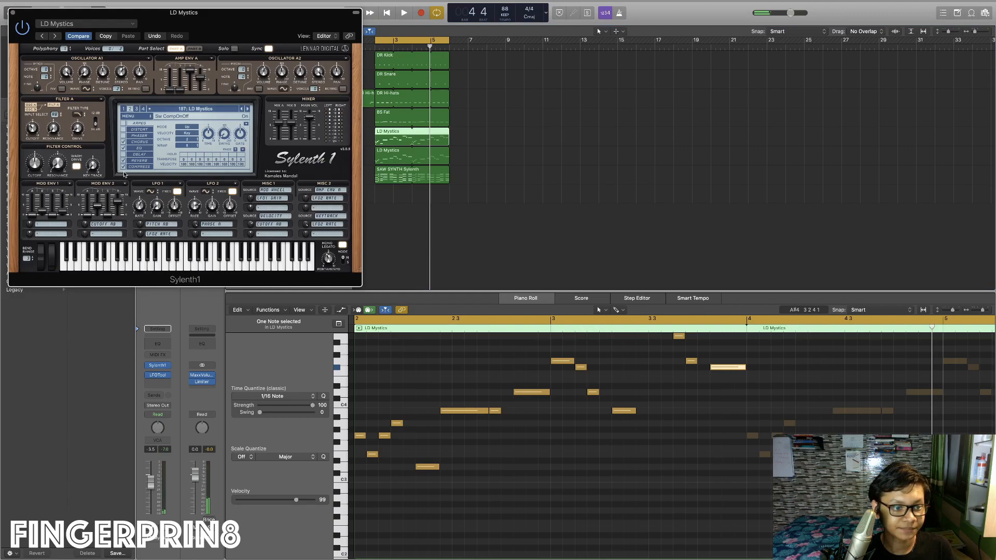
click(14, 13)
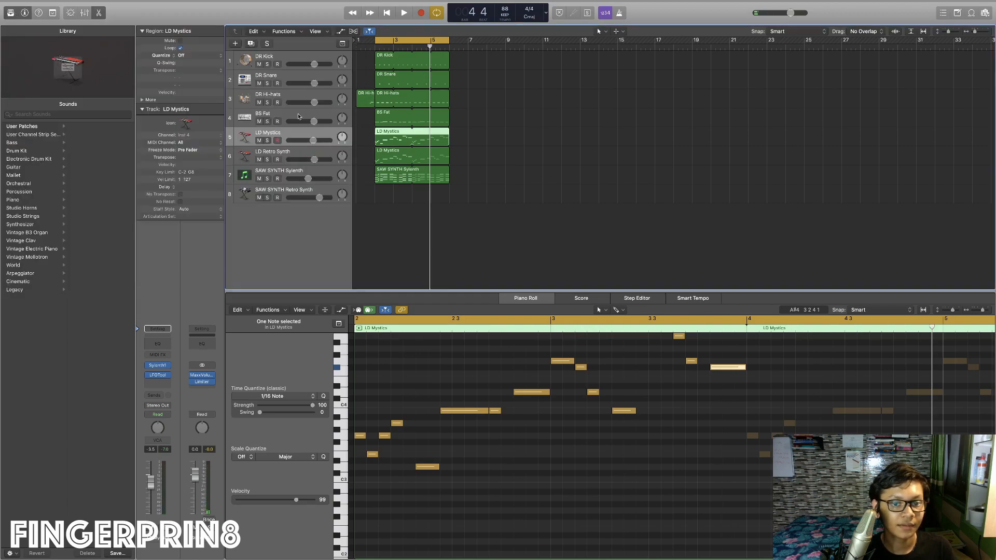
- Insert LFOTool as an audio effect on the SAW SYNTH Sylenth track
click(272, 172)
click(166, 375)
mouse_move(187, 406)
click(226, 407)
- Load the SC5 sidechain shape in LFOTool, deepen the dip of its curve, and play back the pumping chords
click(208, 50)
mouse_move(234, 65)
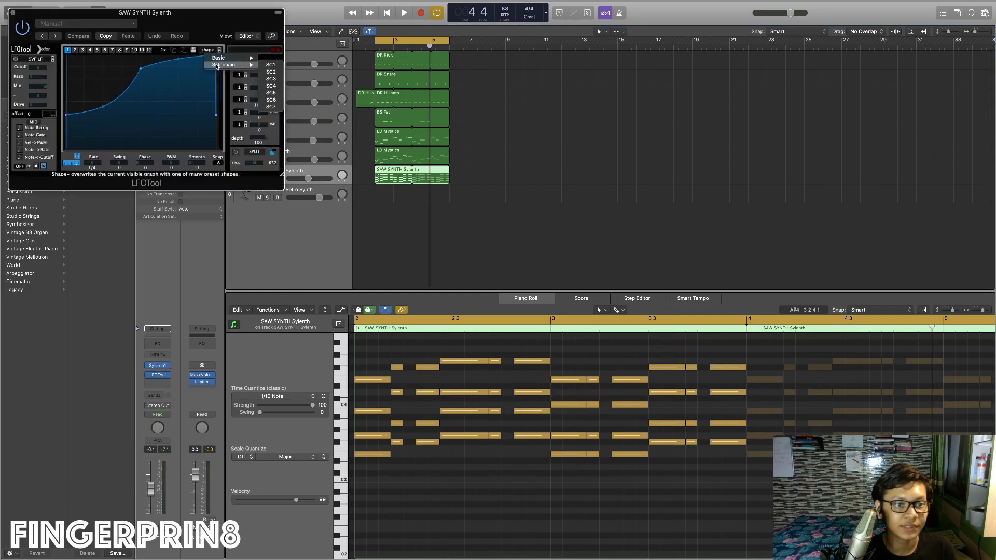
click(271, 93)
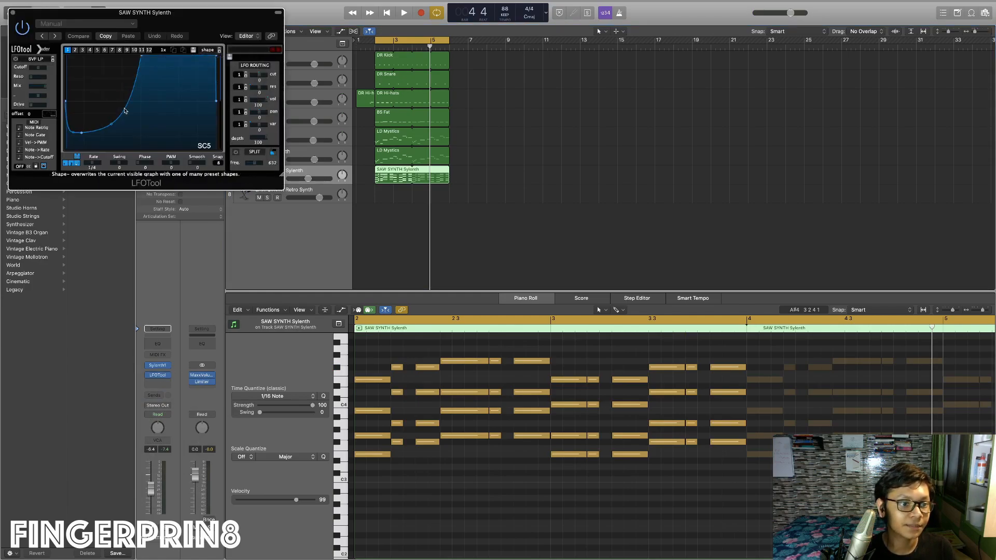
drag(112, 124, 113, 128)
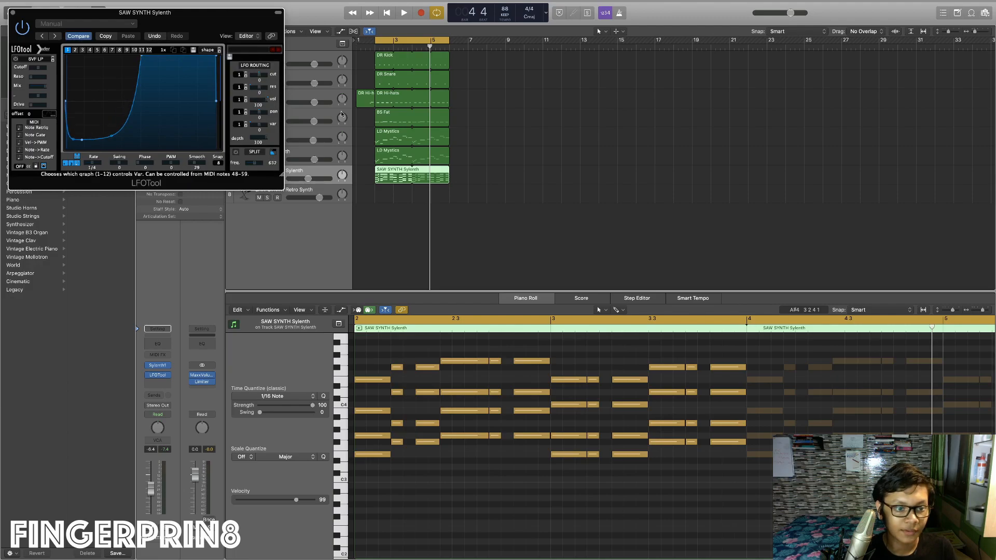
key(space)
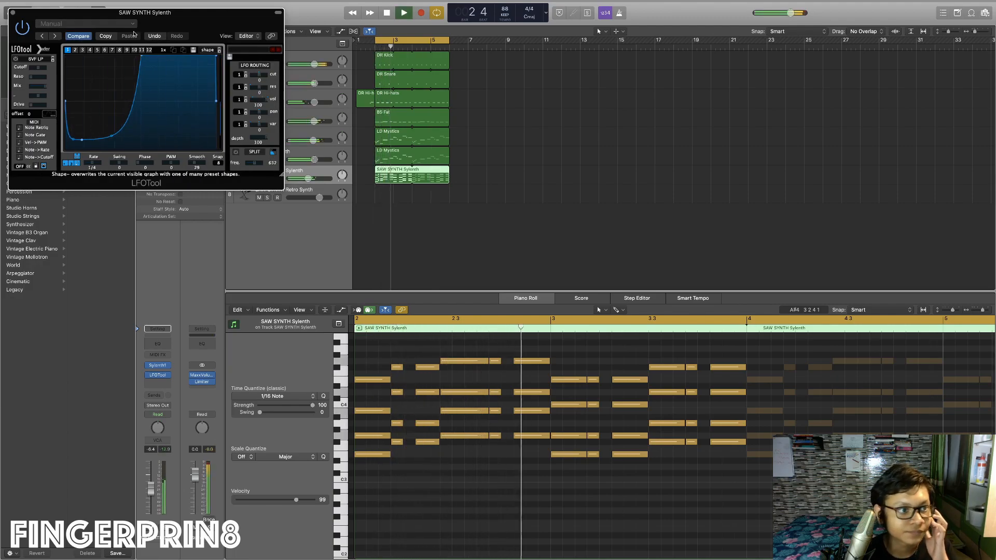
click(12, 13)
- Load Retro Synth as the instrument on the SAW SYNTH Retro Synth track
click(475, 145)
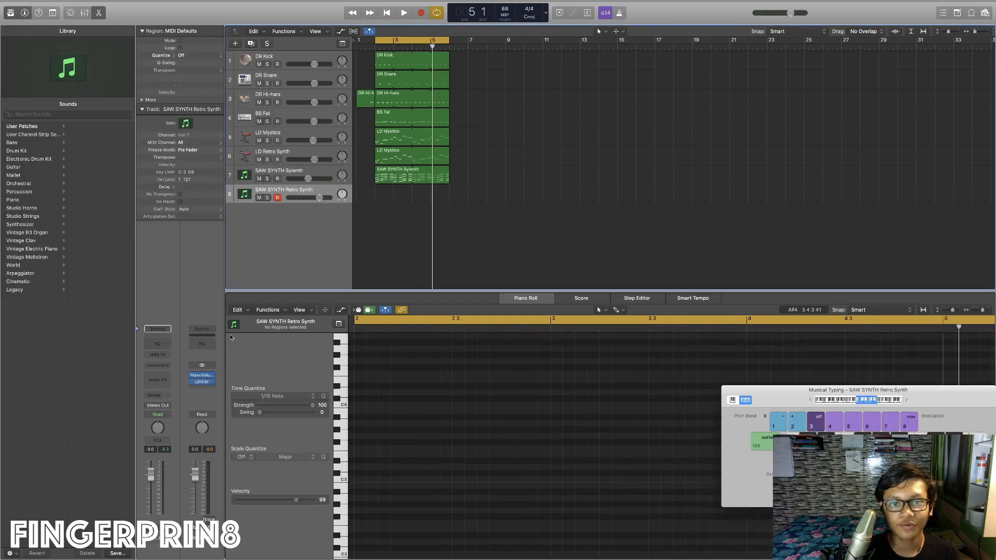
click(152, 367)
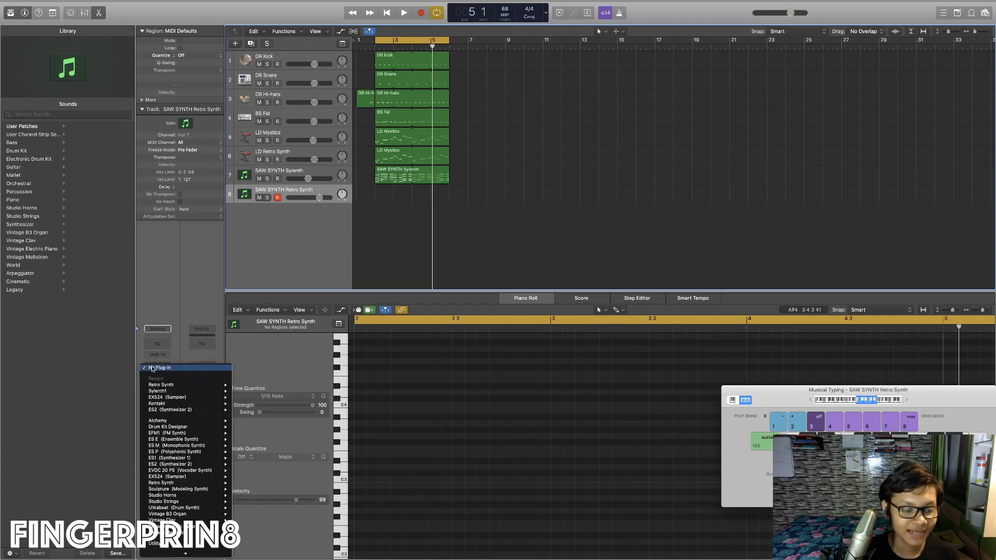
mouse_move(167, 386)
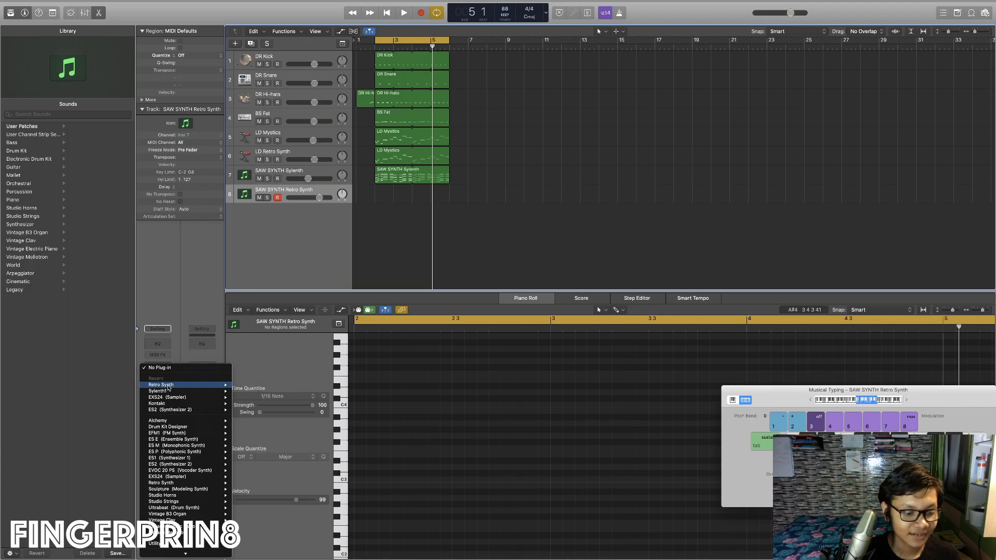
click(249, 384)
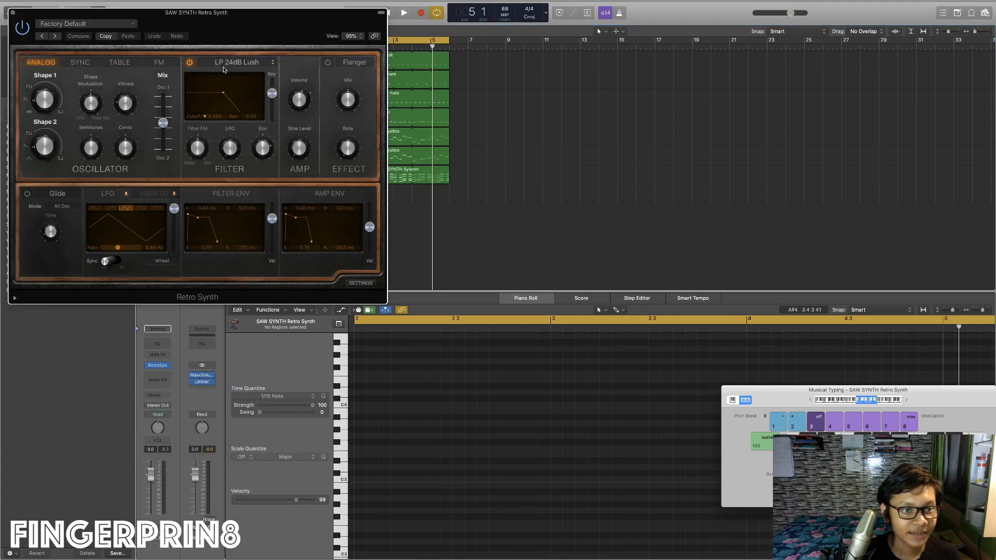
- Set Retro Synth's filter to LP 12dB Creamy with a higher cutoff and oscillator Shape 2 to about 23 %
click(224, 71)
click(239, 24)
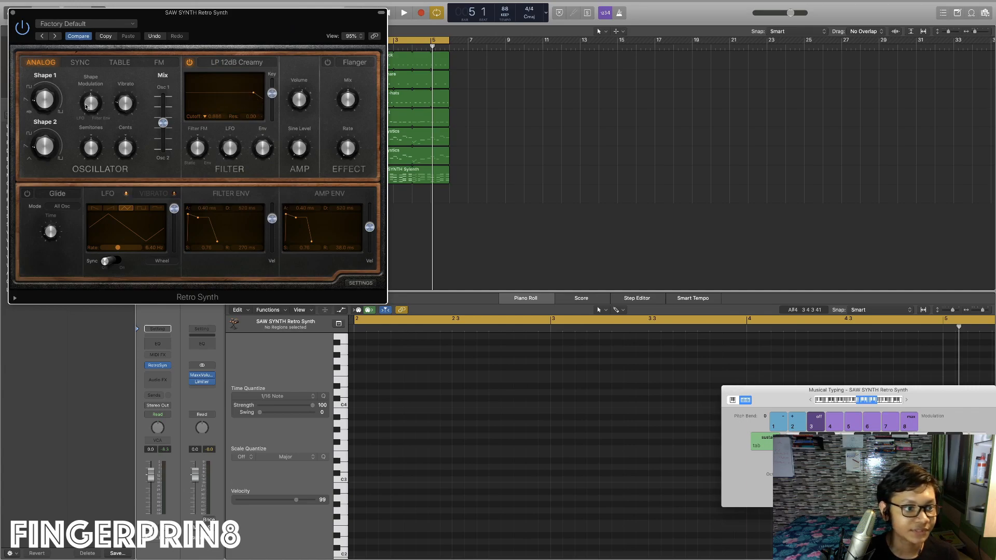
drag(47, 146, 53, 120)
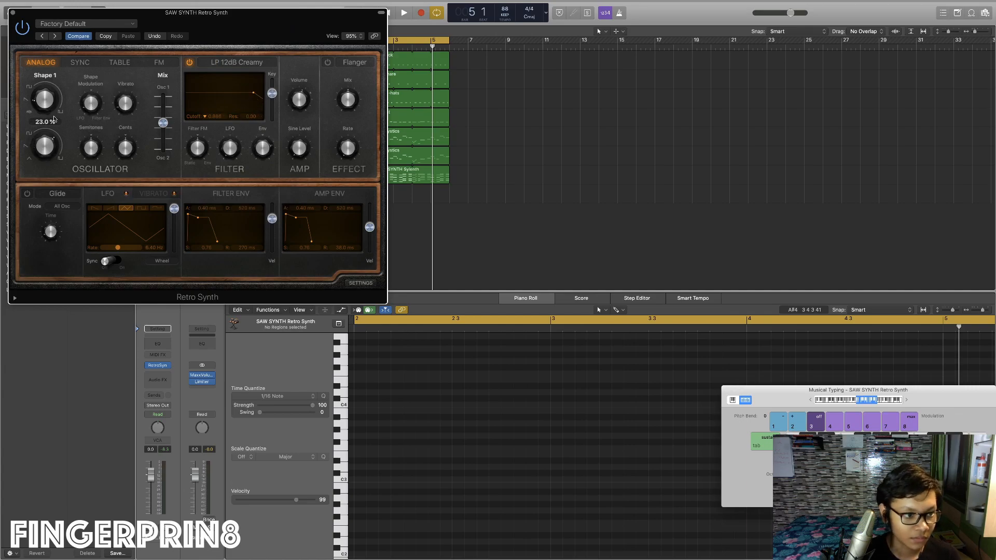
- Set Retro Synth's global settings to 4 voices, voice detune 0.18 and stereo spread 0.74
click(361, 284)
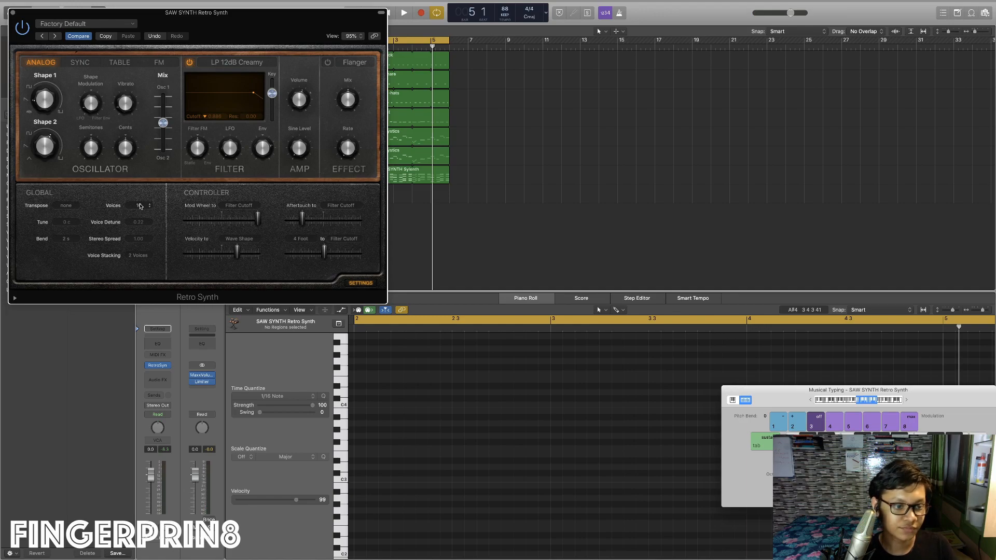
click(140, 206)
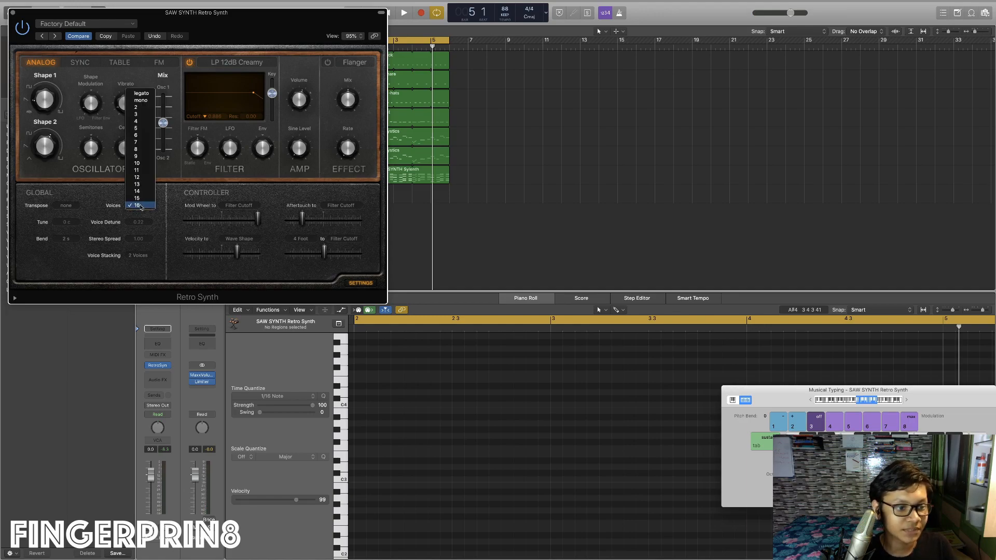
click(151, 123)
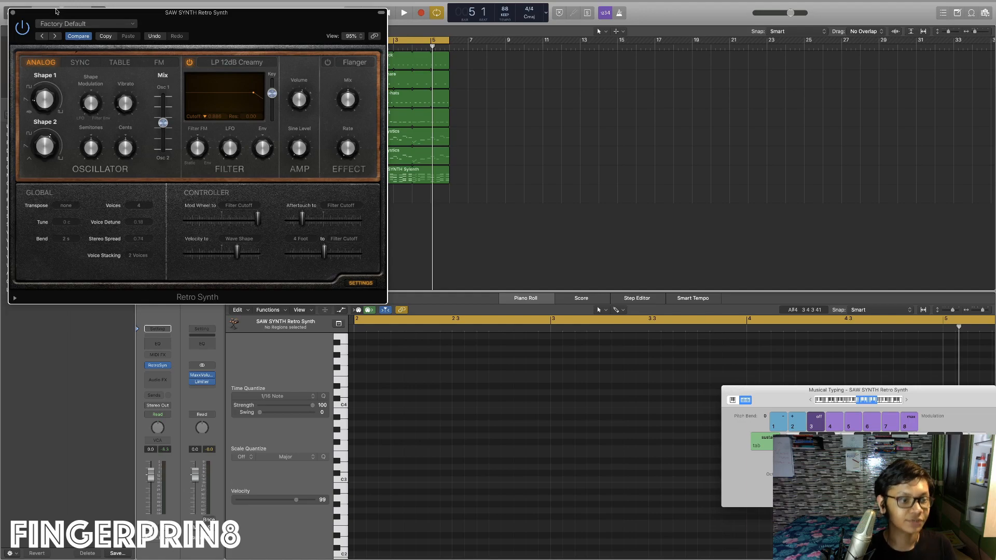
- Close the Retro Synth editor and audition the sound with Musical Typing raised one octave
click(14, 14)
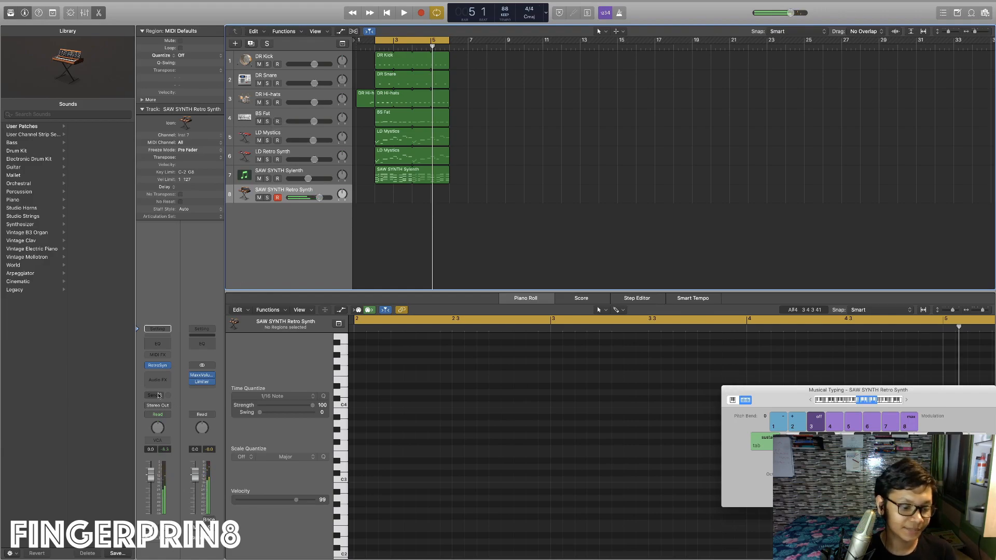
key(x)
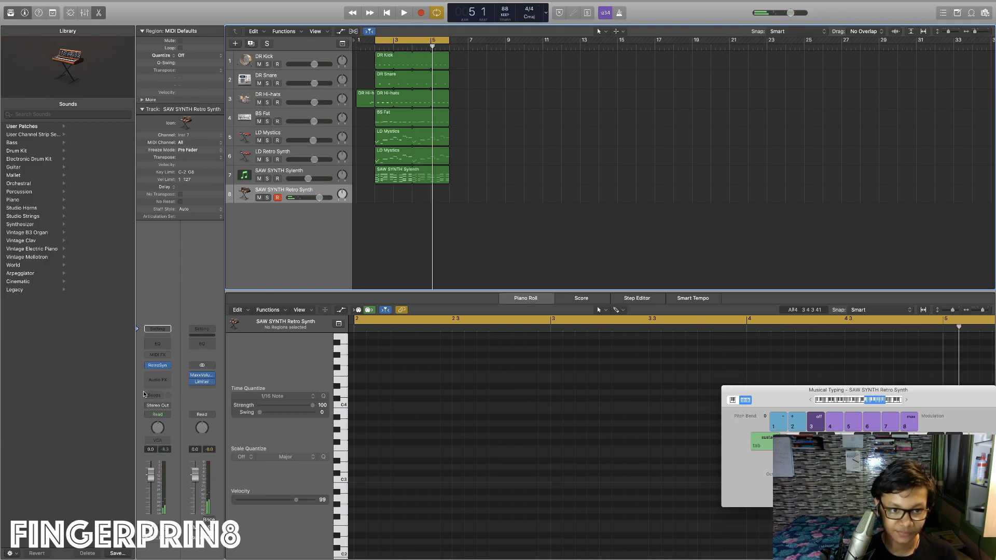
click(728, 390)
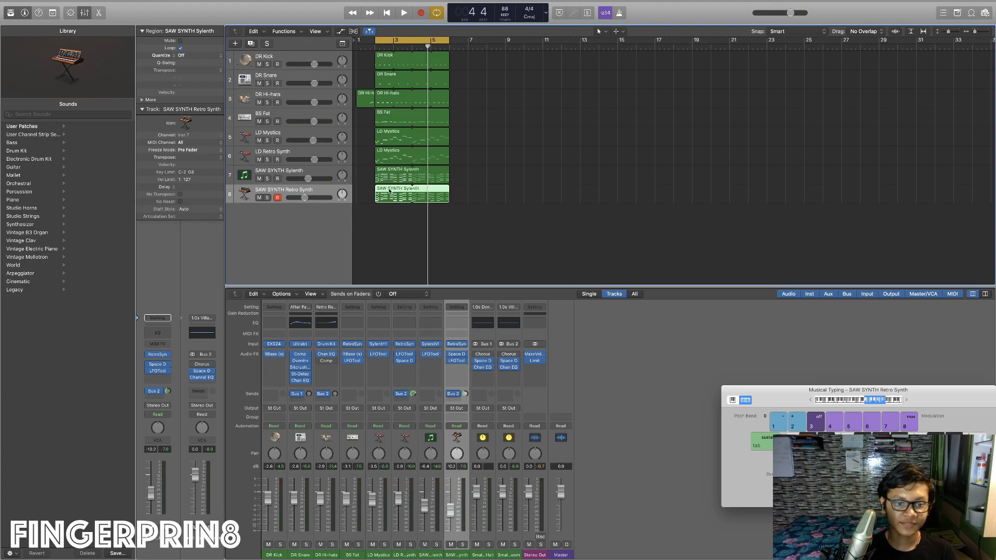
- Add a Channel EQ to the SAW SYNTH Retro Synth track with the 7500 Hz shelf lowered 4.5 dB and a low cut near 48 Hz
click(158, 333)
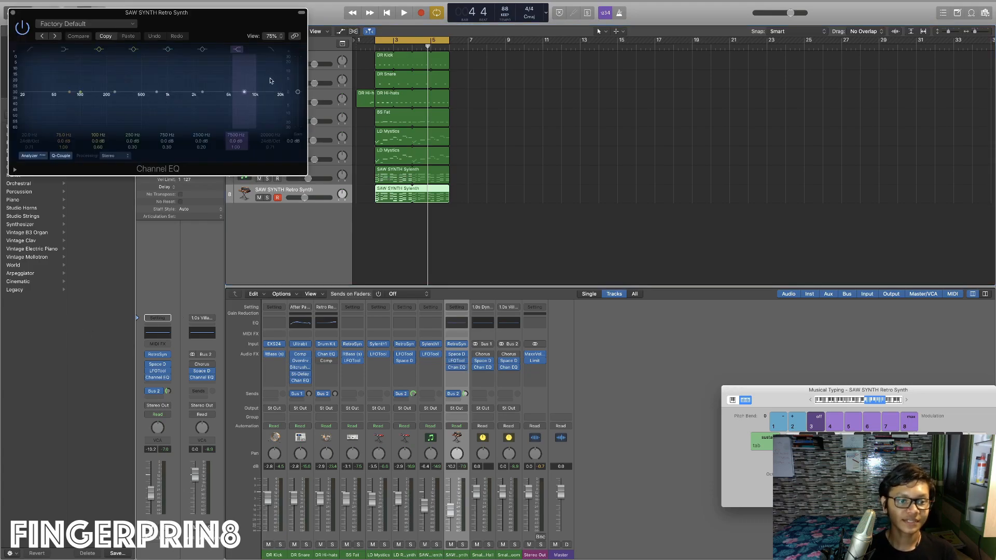
drag(272, 82, 271, 88)
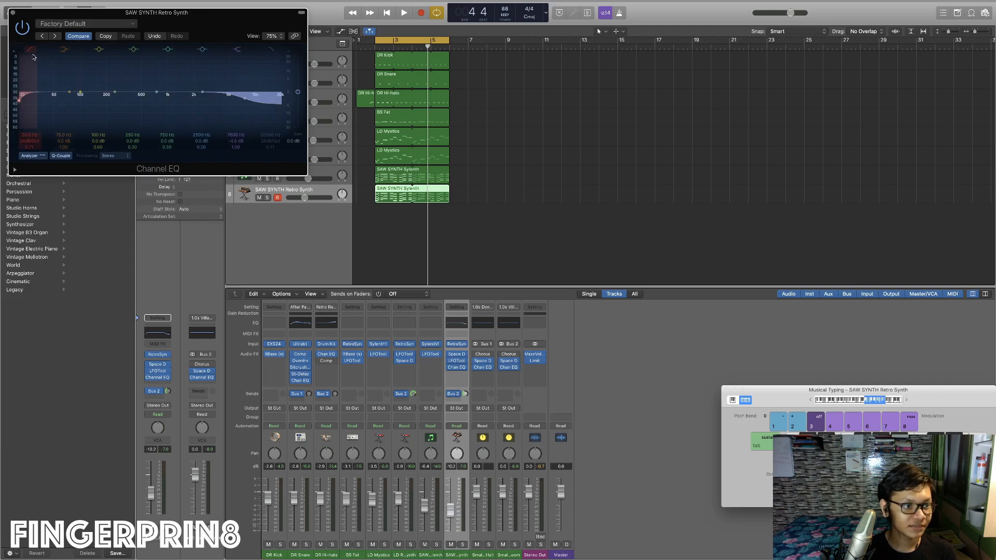
drag(32, 142, 30, 125)
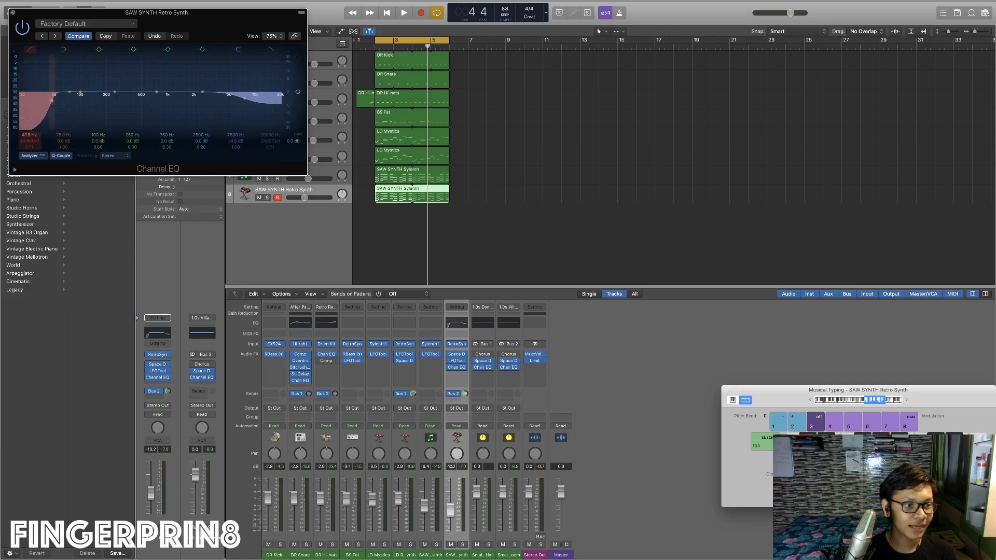
key(space)
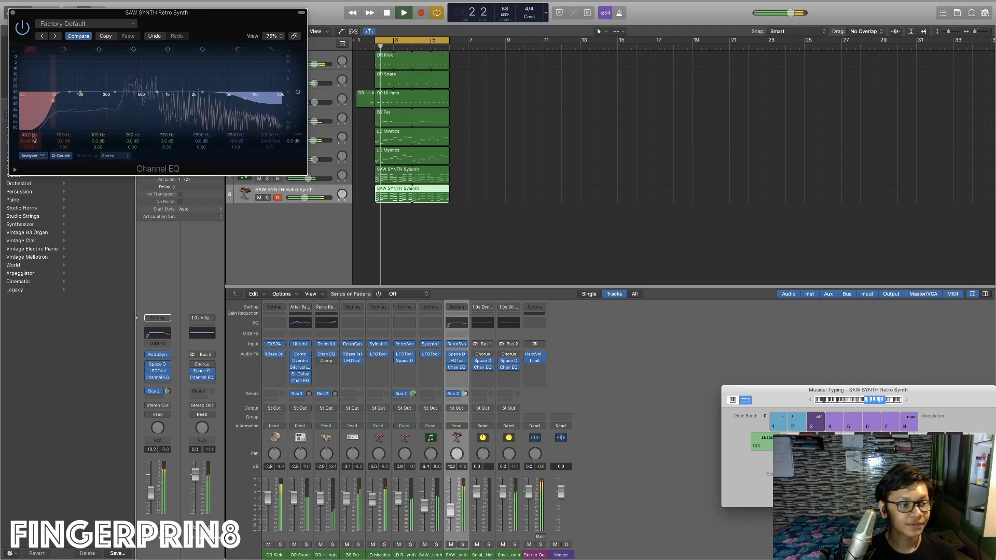
- Raise the Channel EQ's low-cut frequency to about 310 Hz, checking the sound in playback
drag(30, 134, 30, 129)
key(space)
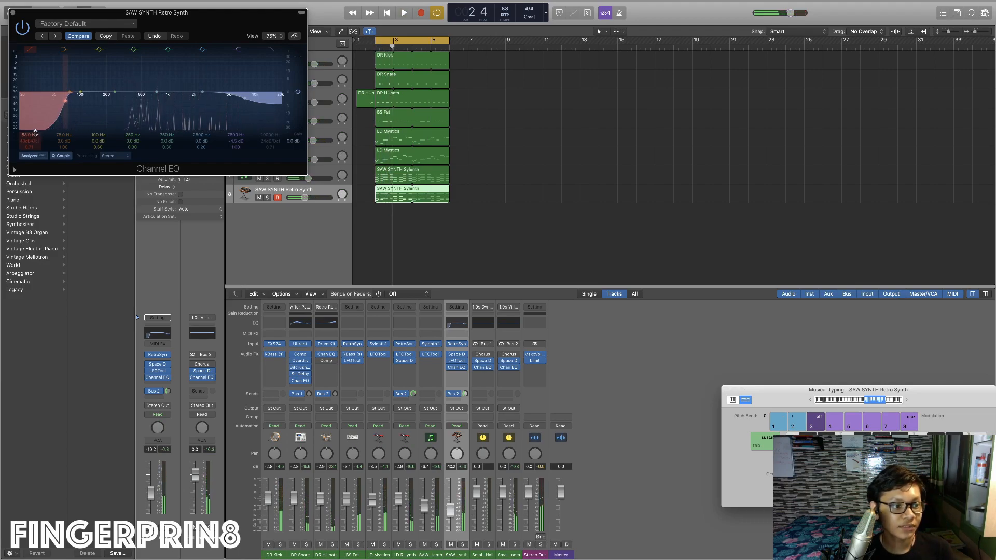
drag(36, 134, 36, 110)
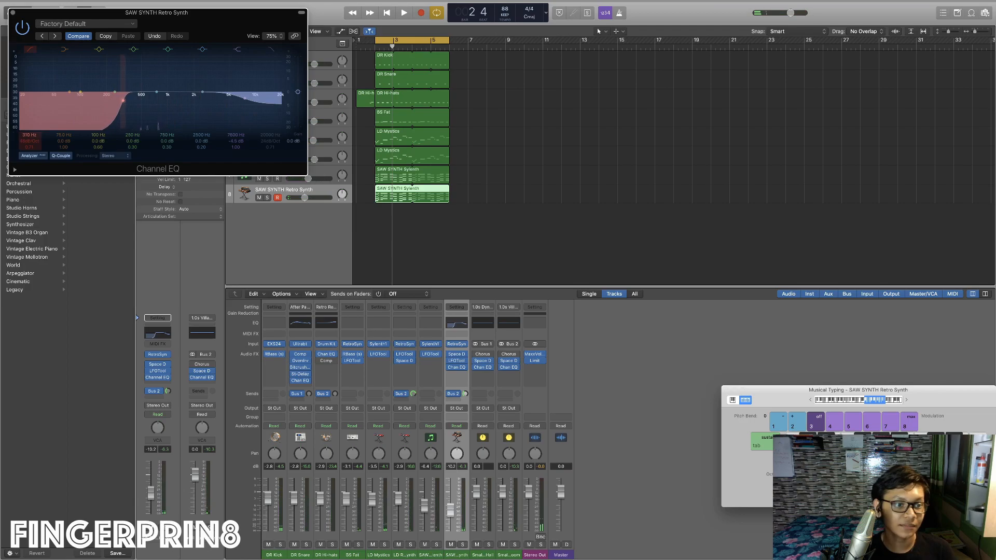
key(space)
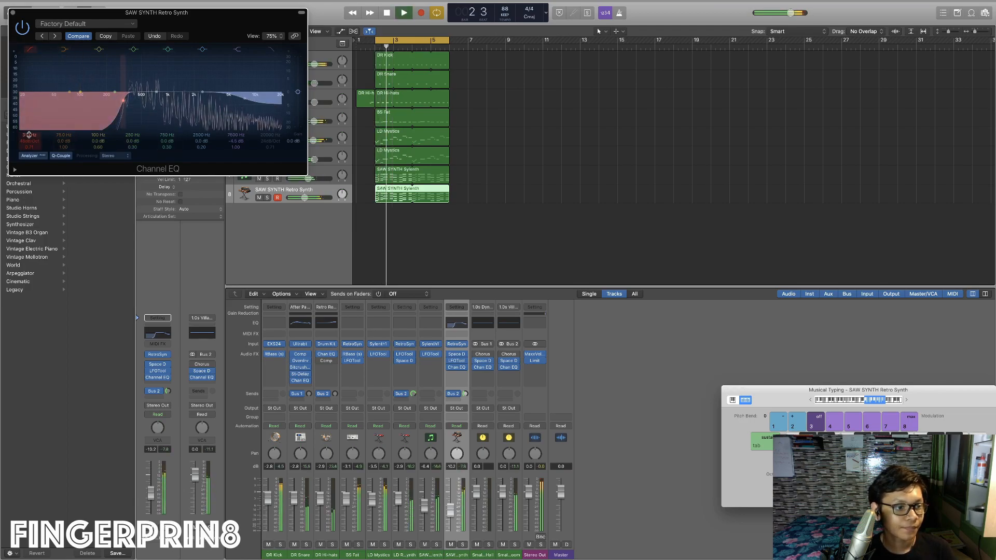
drag(30, 135, 30, 133)
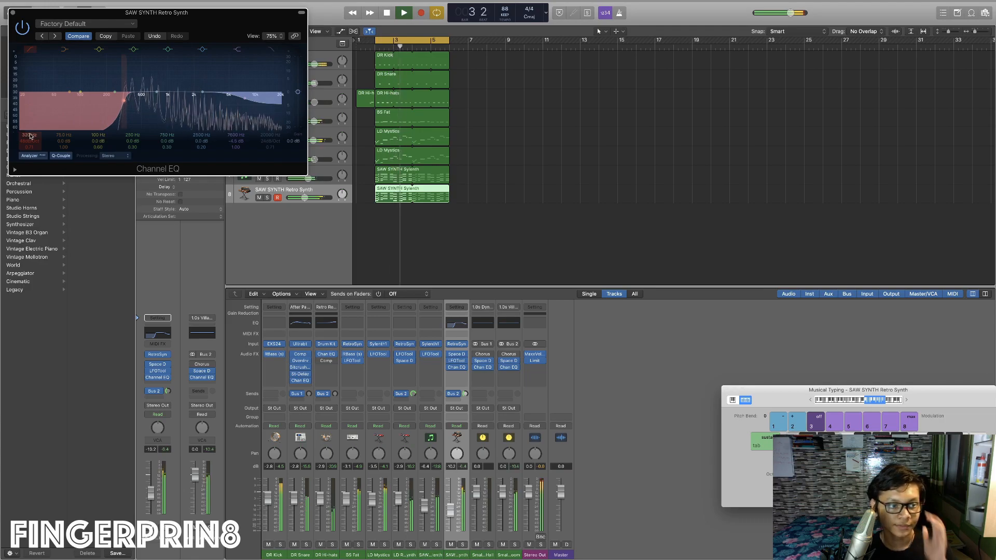
- Close the Channel EQ and repeat all regions from bars 2–6 once so the arrangement extends to bar 10
key(space)
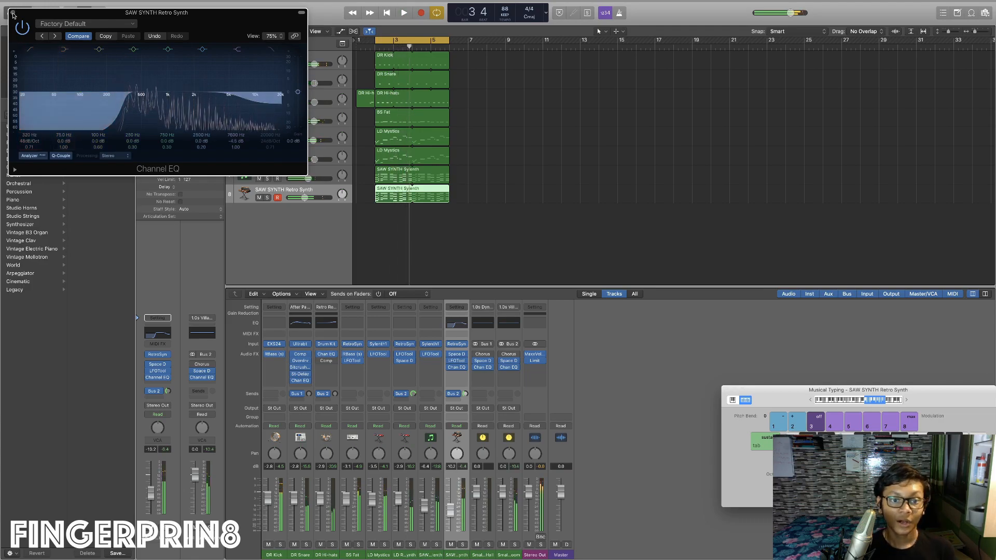
click(13, 12)
drag(491, 69, 402, 209)
key(super+r)
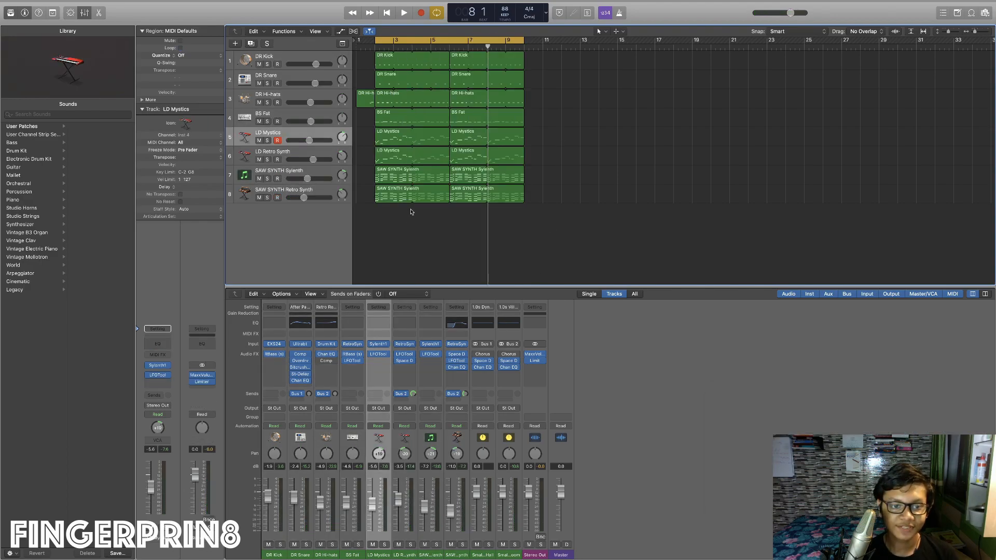
drag(367, 139, 546, 196)
click(546, 196)
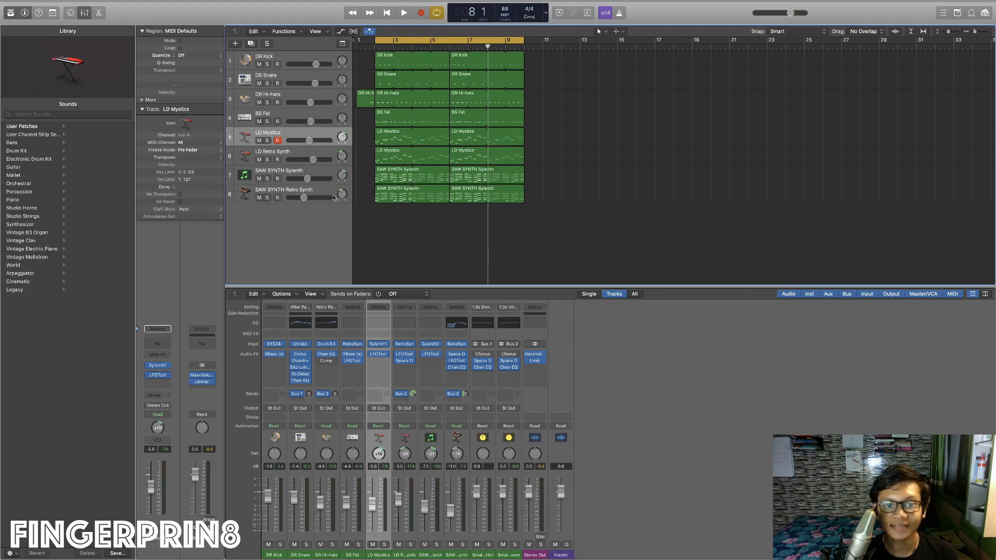
drag(311, 121, 315, 65)
- Open the LD Mystics and LD Retro Synth regions in the Piano Roll and show the Pitch Bend automation lane beneath the notes
drag(525, 139, 420, 166)
key(p)
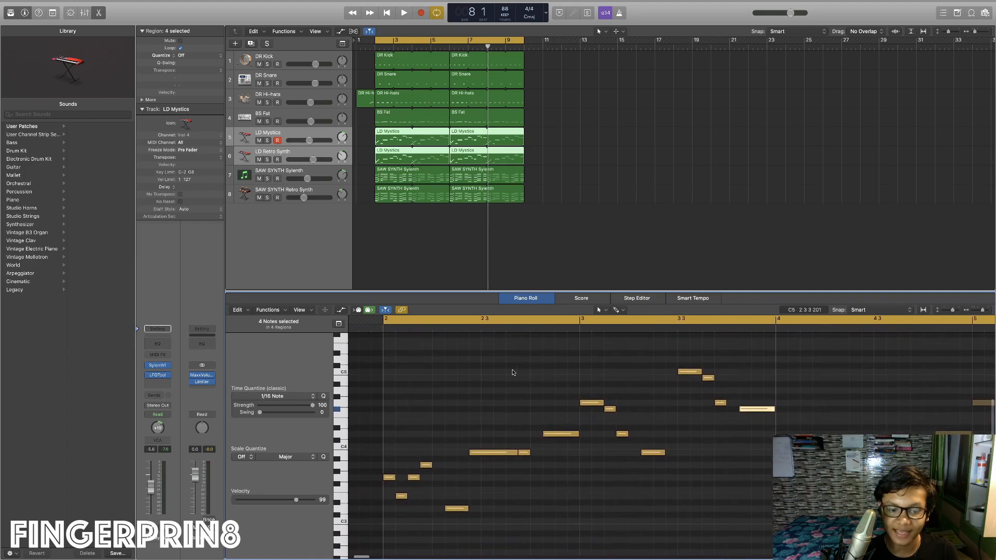
click(340, 310)
scroll(438, 353, down, 3)
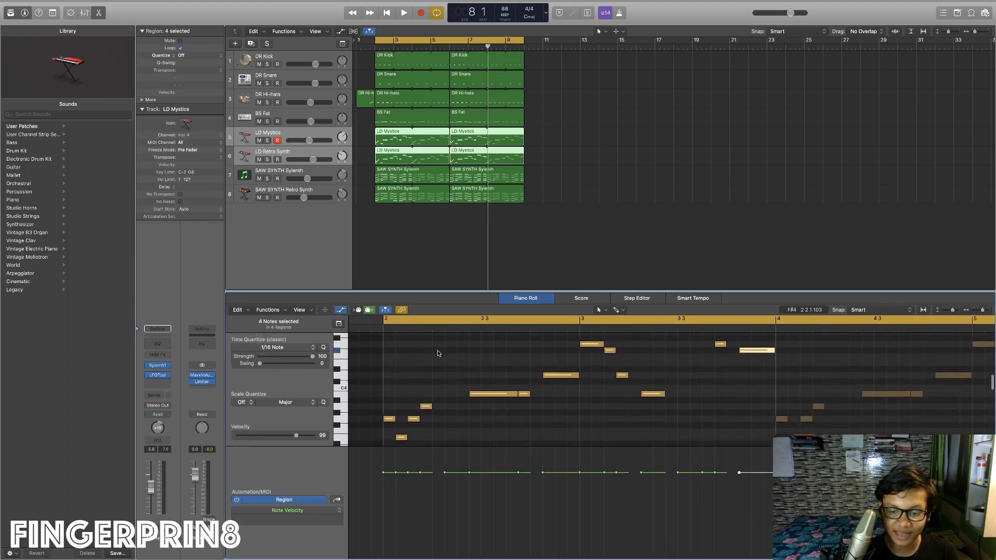
click(451, 331)
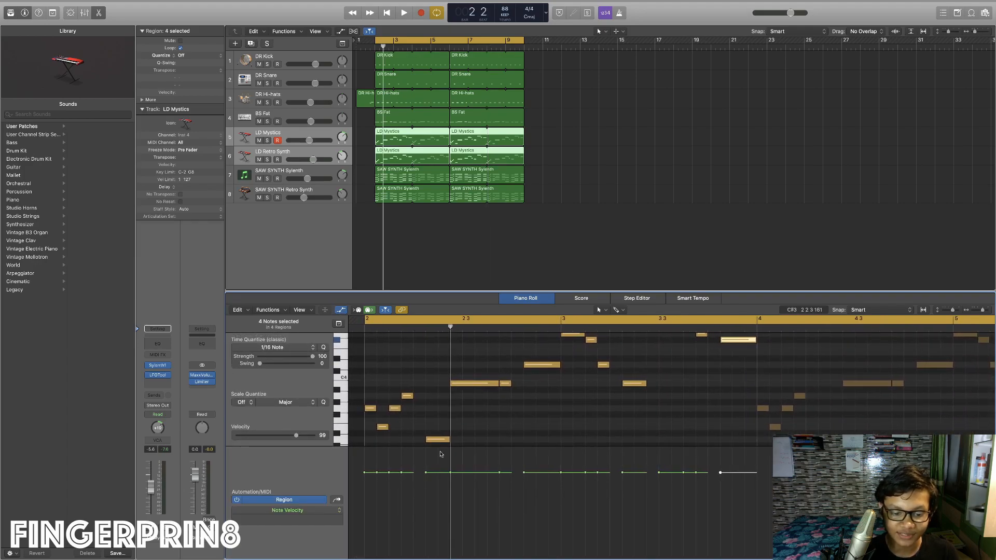
click(341, 509)
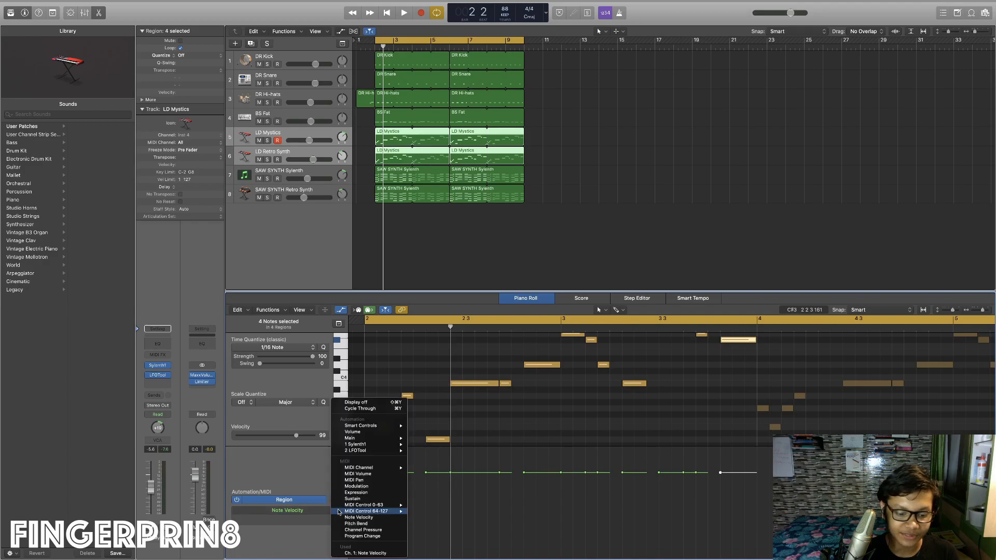
click(372, 524)
- Draw a zigzag pitch bend swinging between about -14 and 22 over the long note near bar 2 beat 3, then audition the leads soloed
drag(453, 502, 455, 514)
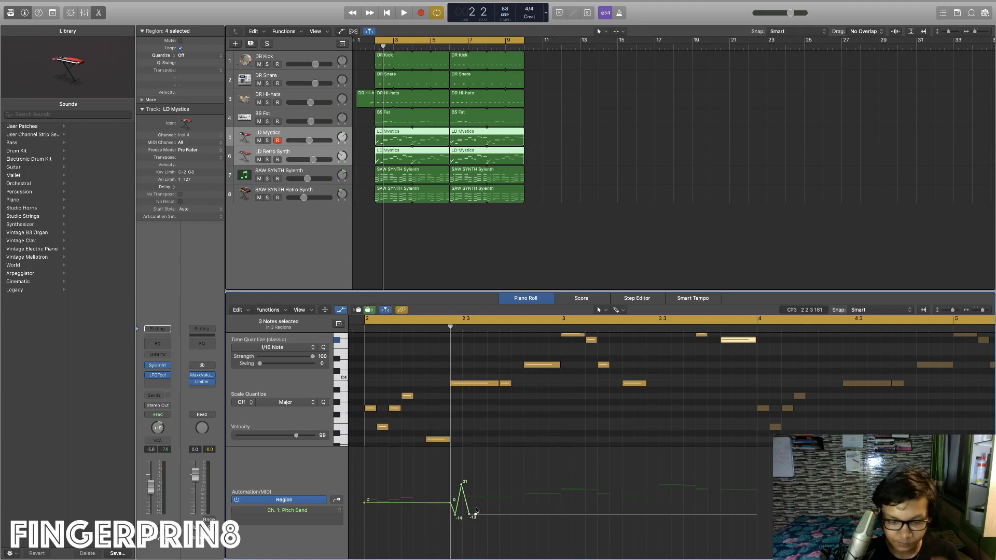
click(481, 515)
click(487, 484)
click(493, 514)
click(500, 484)
click(507, 515)
drag(493, 514, 494, 515)
drag(506, 515, 507, 513)
key(space)
key(s)
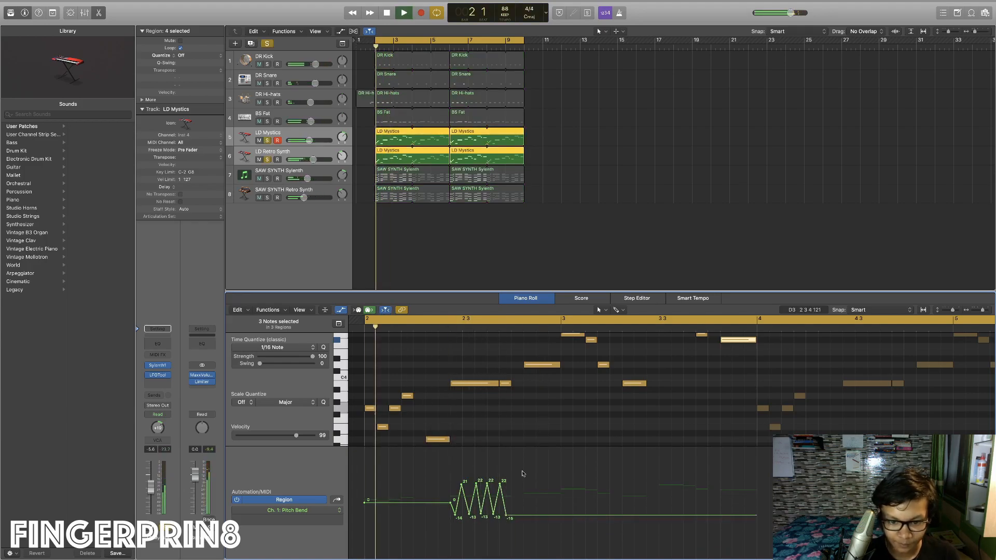
- Turn off cycling and add a sharp pitch-bend dip to -64 and back to 0 at bar 3 beat 3
key(c)
click(565, 503)
drag(567, 502, 565, 558)
click(576, 503)
key(space)
click(559, 341)
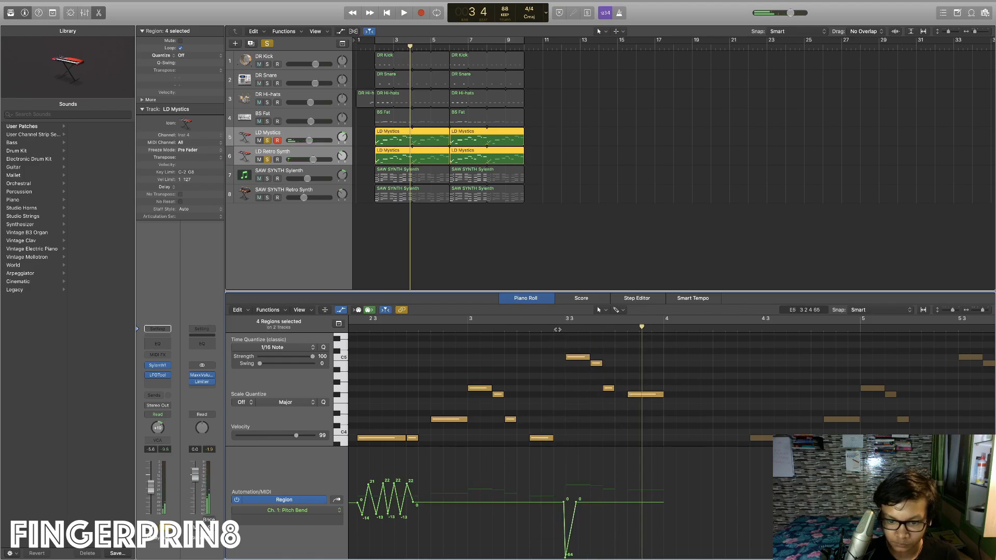
- Remove the loops from the first LD Mystics and LD Retro Synth regions and repeat the two-bar regions once into bars 4–6
click(534, 241)
key(space)
drag(448, 132, 414, 151)
shift+click(399, 139)
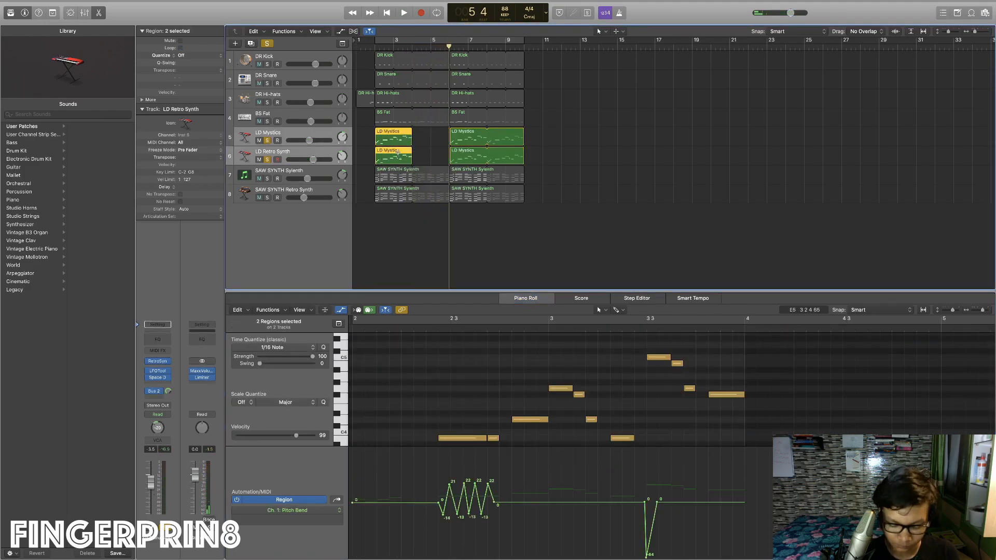
key(super+r)
- Play the repeated lead regions, lower the C5 note at bar 5 beat 3 to A4, and raise the final F#4 note a semitone
key(comma)
key(space)
key(space)
scroll(570, 363, right, 5)
drag(499, 357, 499, 375)
click(566, 394)
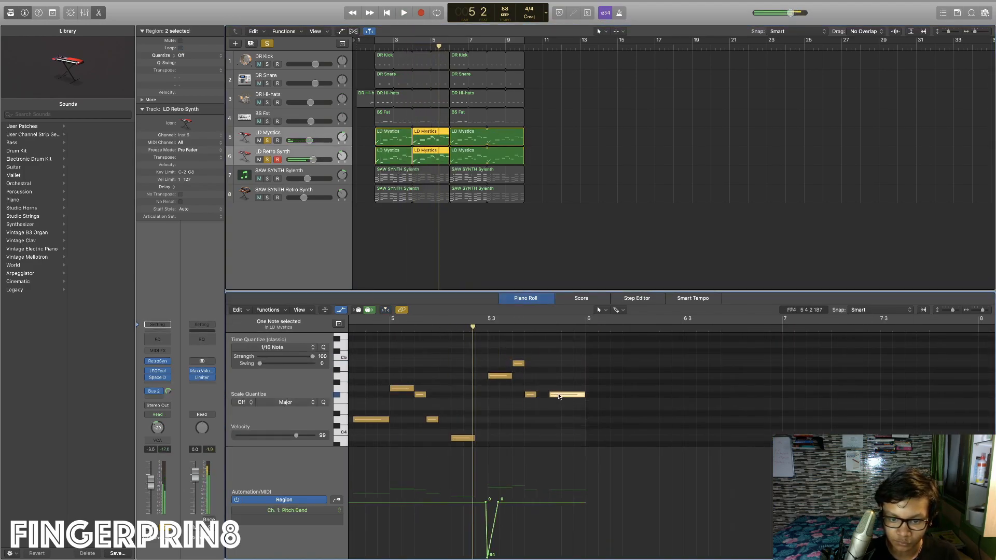
- Replace the lead regions in bars 6–10 with a repeat of the edited bars 2–6 on both lead tracks
click(482, 140)
key(Delete)
drag(481, 143, 391, 158)
key(super+r)
click(275, 155)
key(Return)
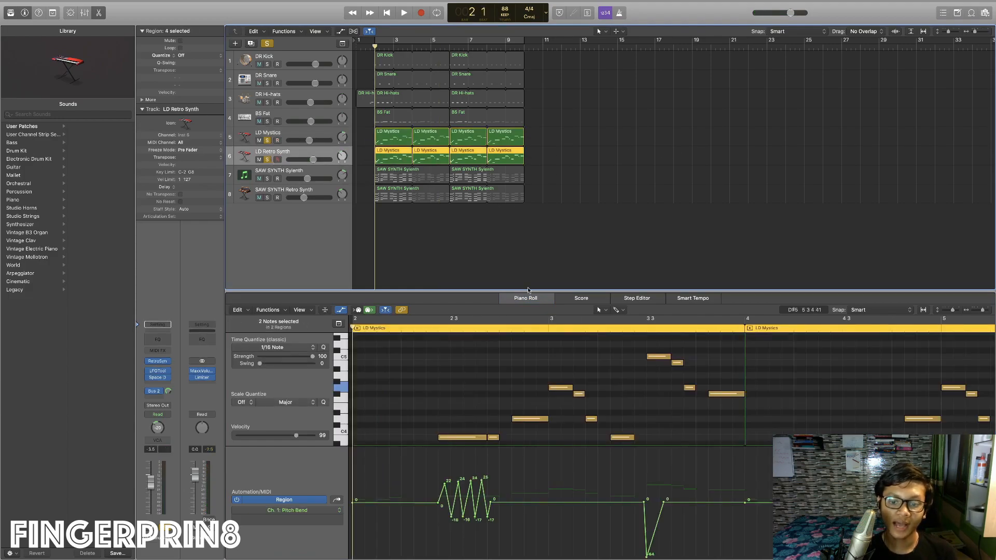
- Examine the lead regions' notes and pitch bends in the Piano Roll, then play the full arrangement from bar 1 with all tracks unsoloed
click(446, 137)
click(430, 153)
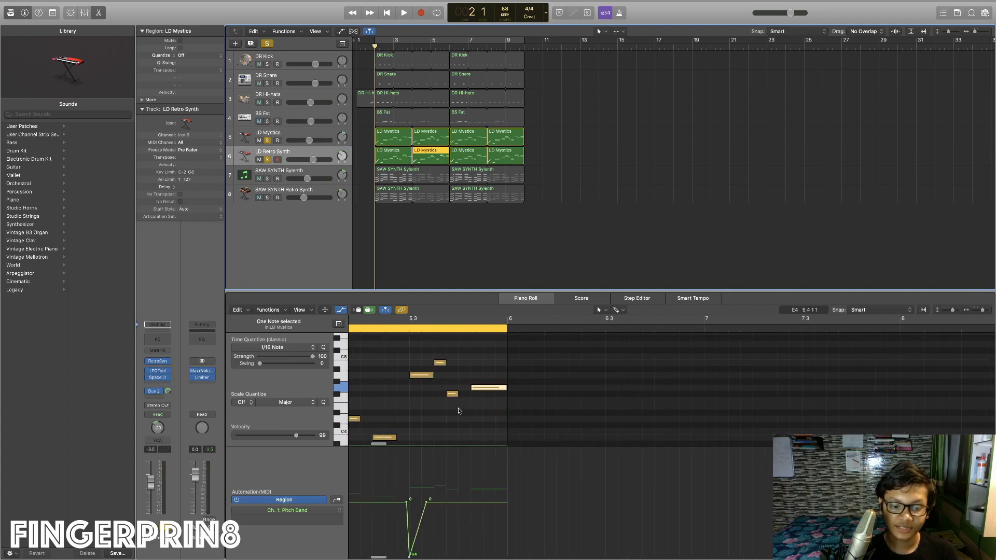
click(550, 352)
click(400, 156)
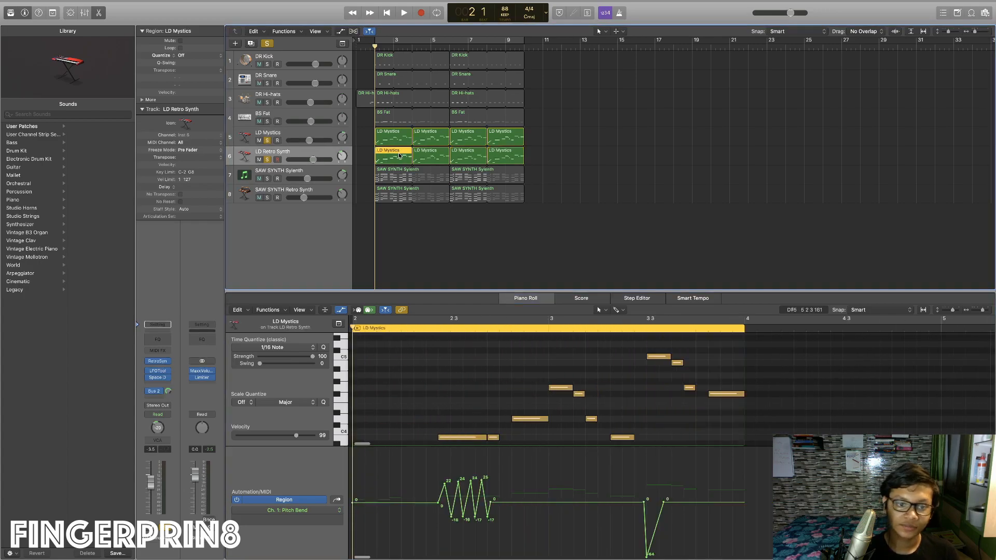
click(404, 140)
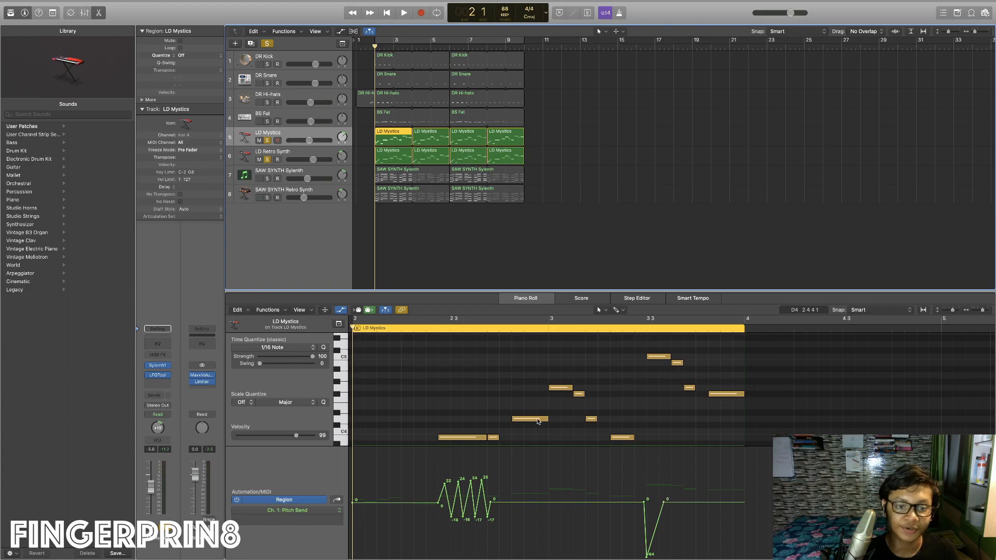
key(space)
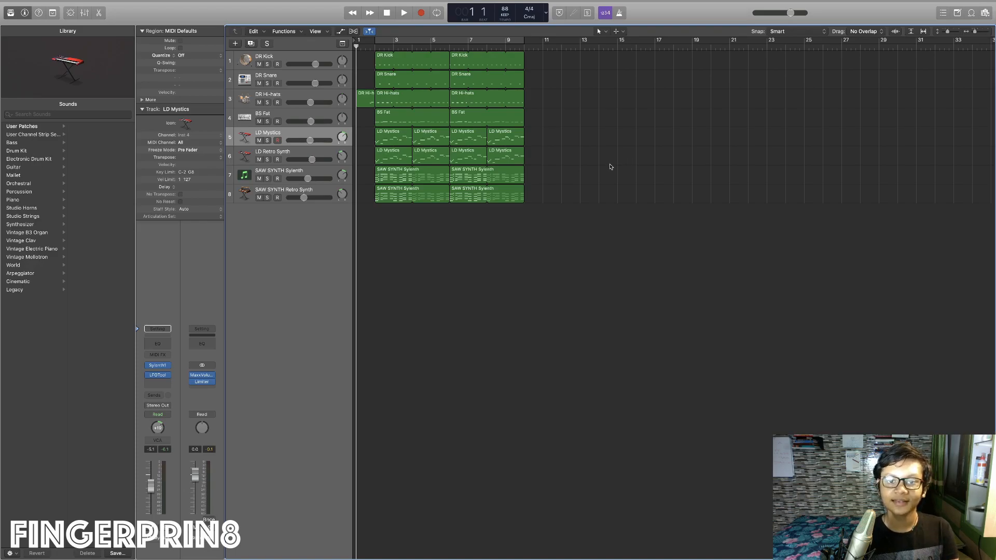
key(space)
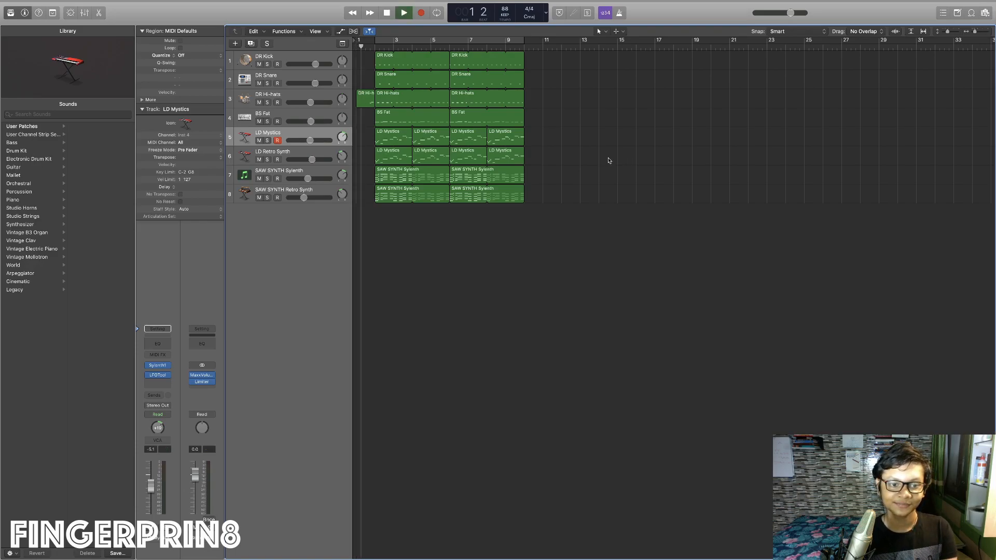